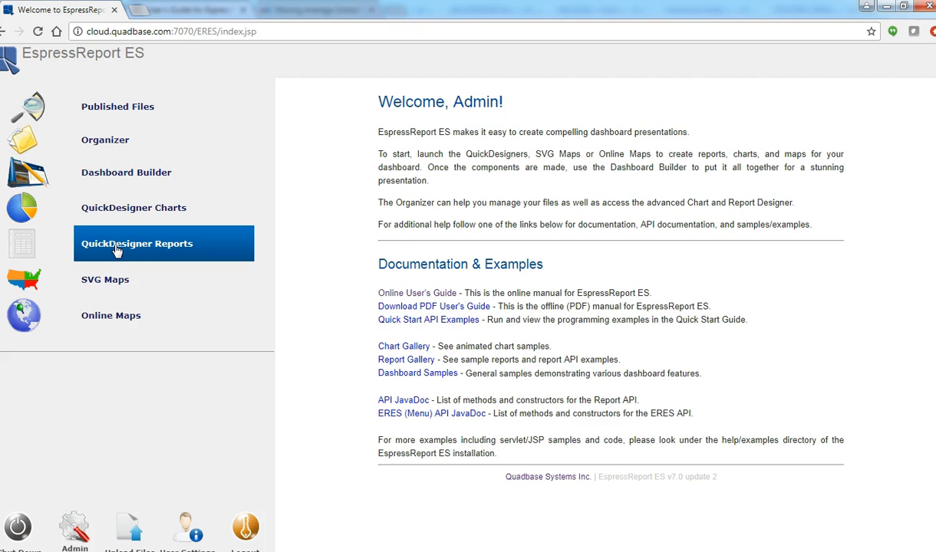
Step: Start a new QuickDesigner report using the Invoicing data view of the Woodview (HSQL) database as its data source
click(117, 251)
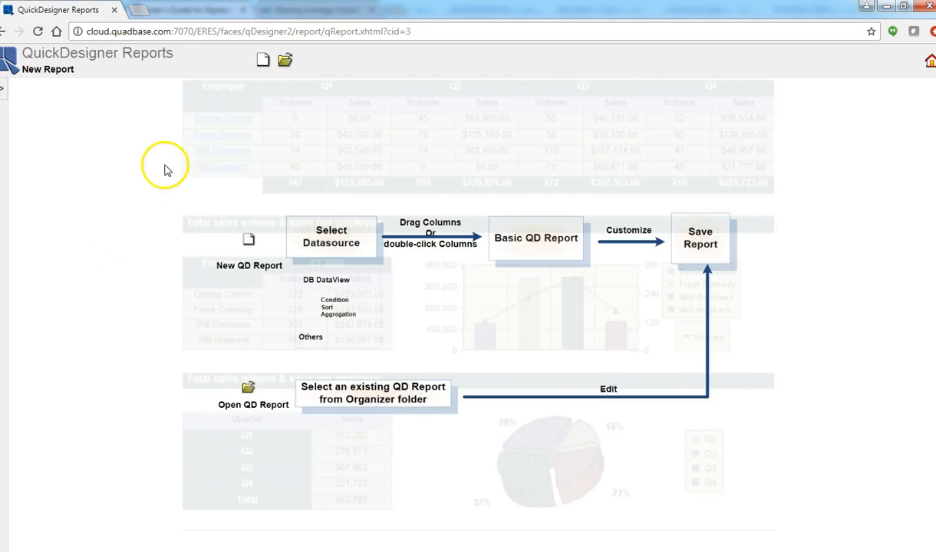
click(263, 61)
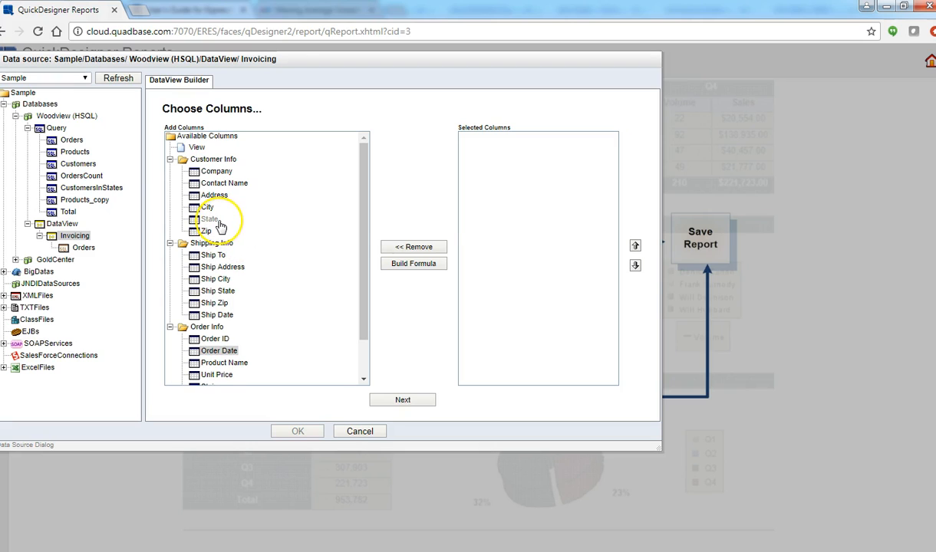
drag(221, 256, 225, 263)
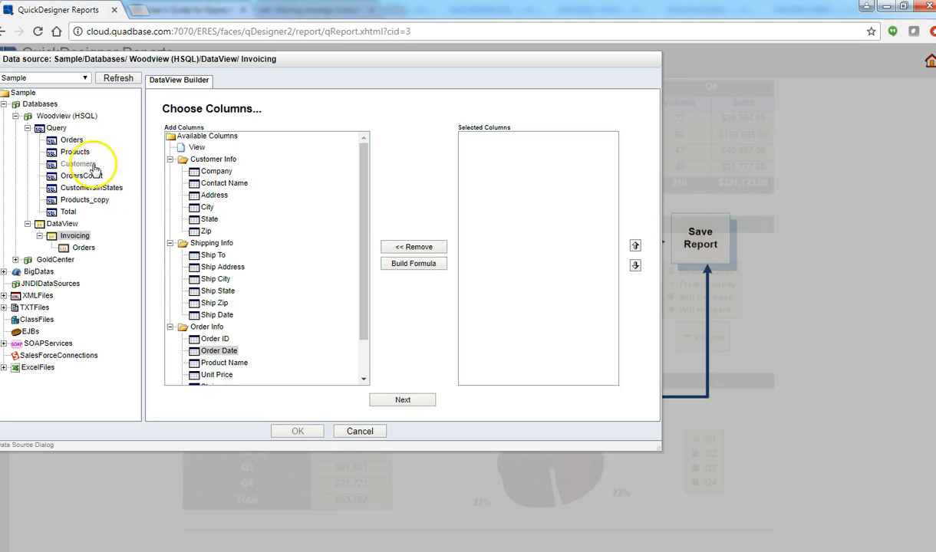
click(71, 140)
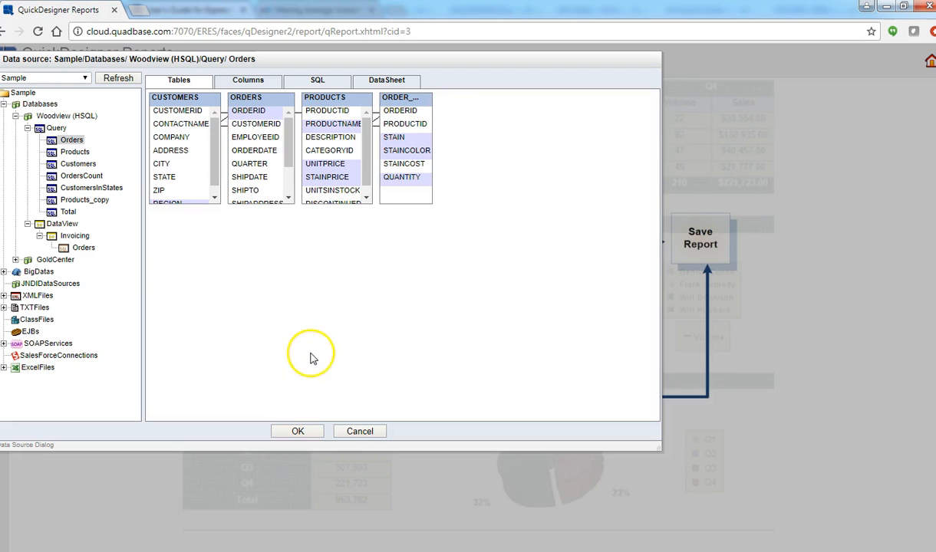
click(75, 237)
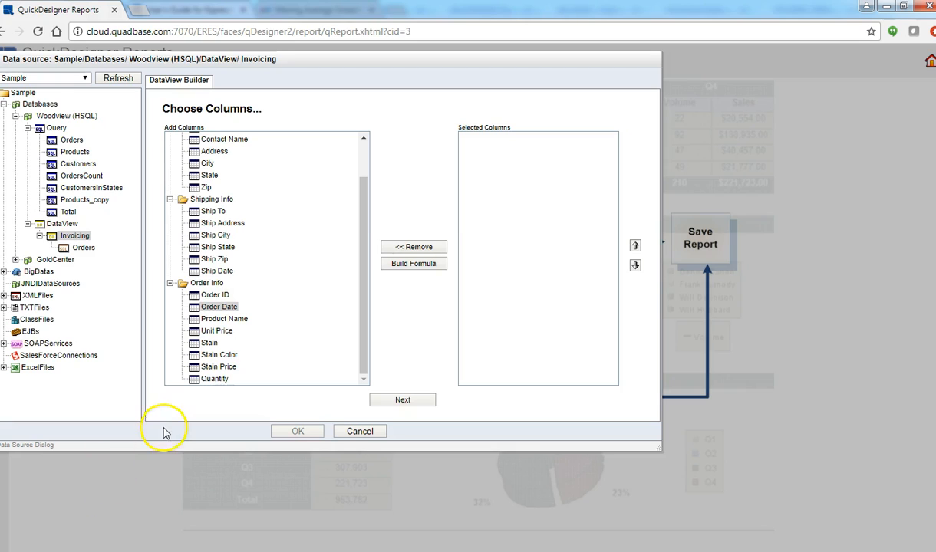
Step: Add the Order Info columns Order ID, Order Date, Product Name, Unit Price and Quantity to the selected columns
double_click(212, 297)
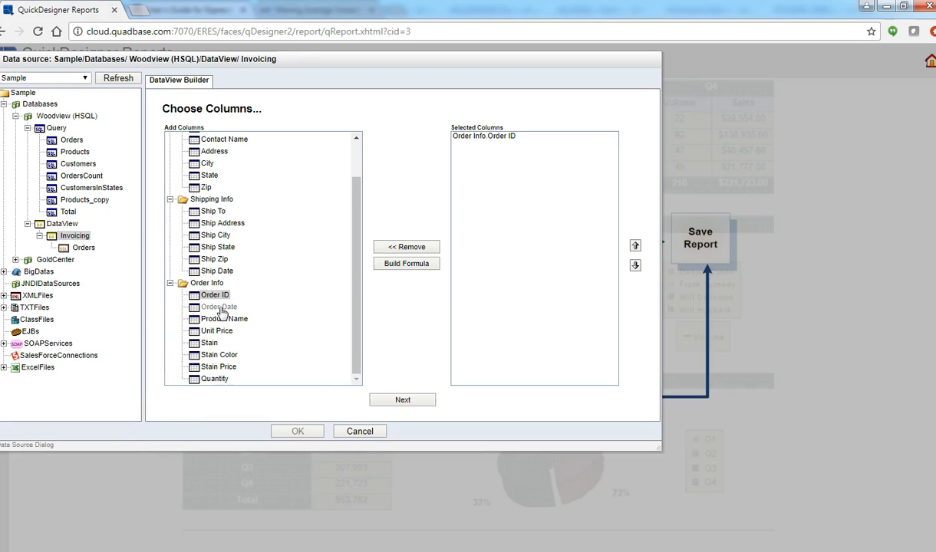
double_click(220, 308)
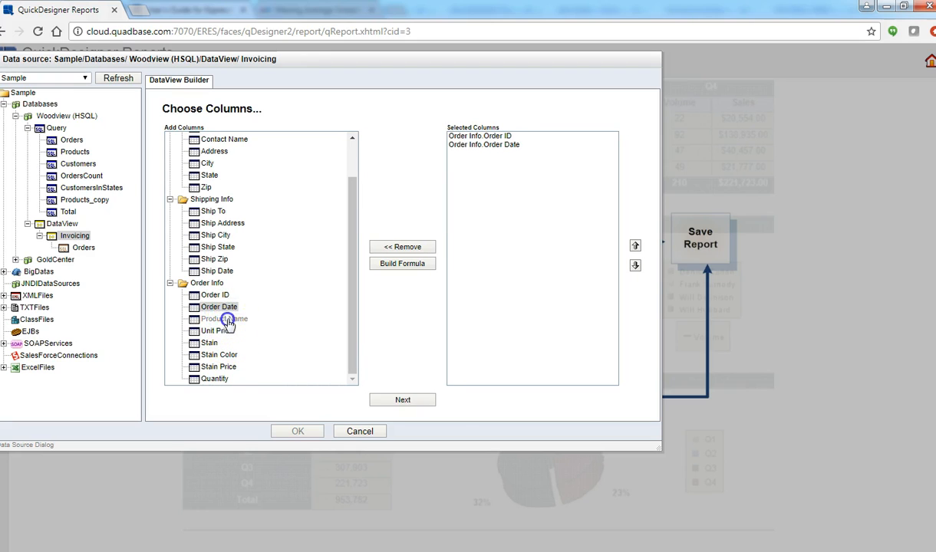
double_click(227, 321)
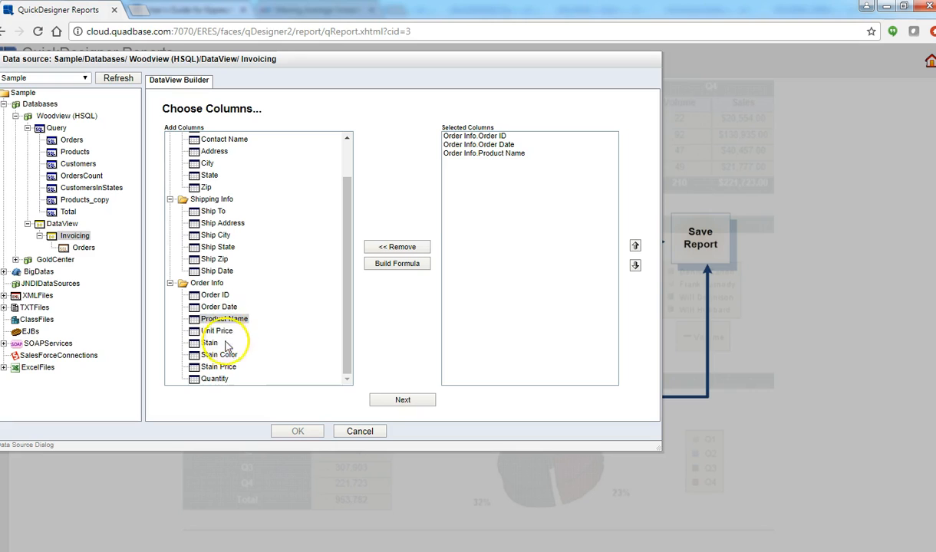
click(225, 334)
double_click(225, 334)
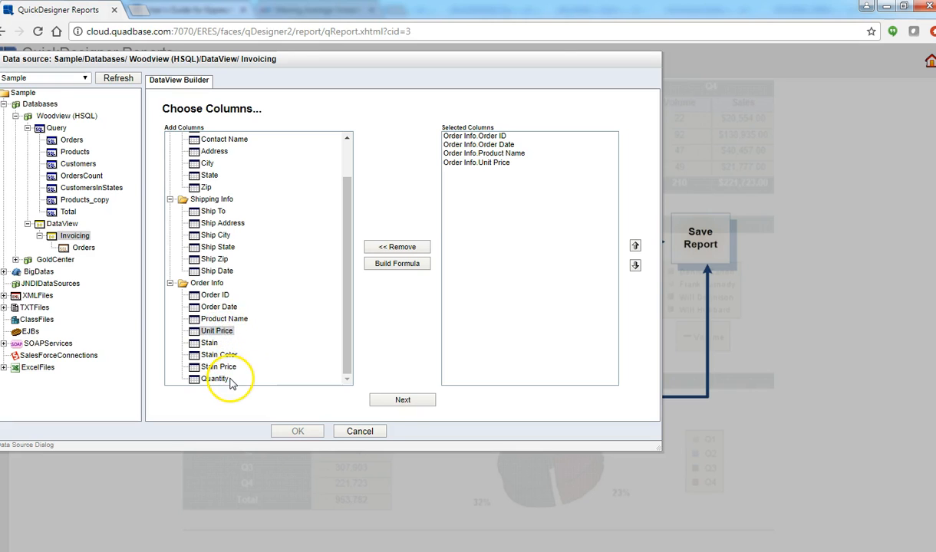
double_click(227, 379)
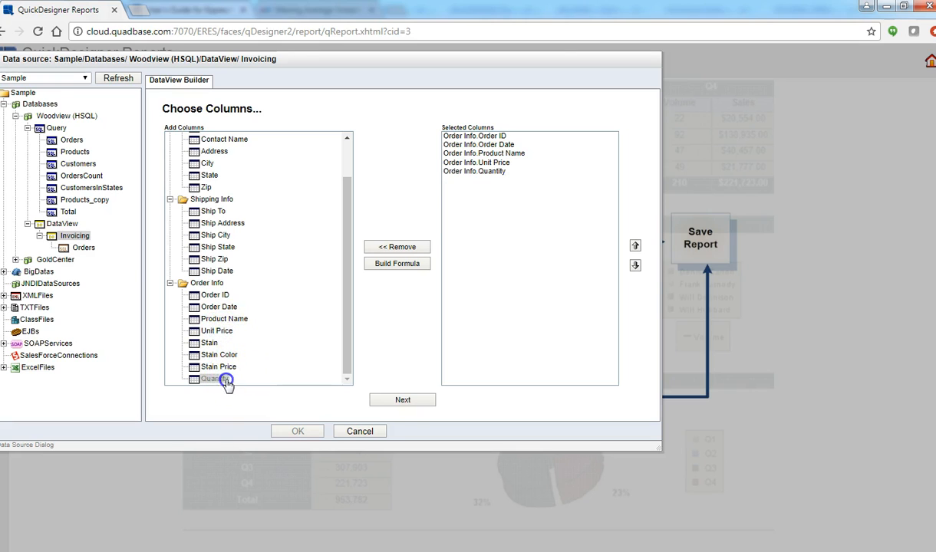
Step: Build a formula column that multiplies Order Info Unit Price by Order Info Quantity
click(391, 264)
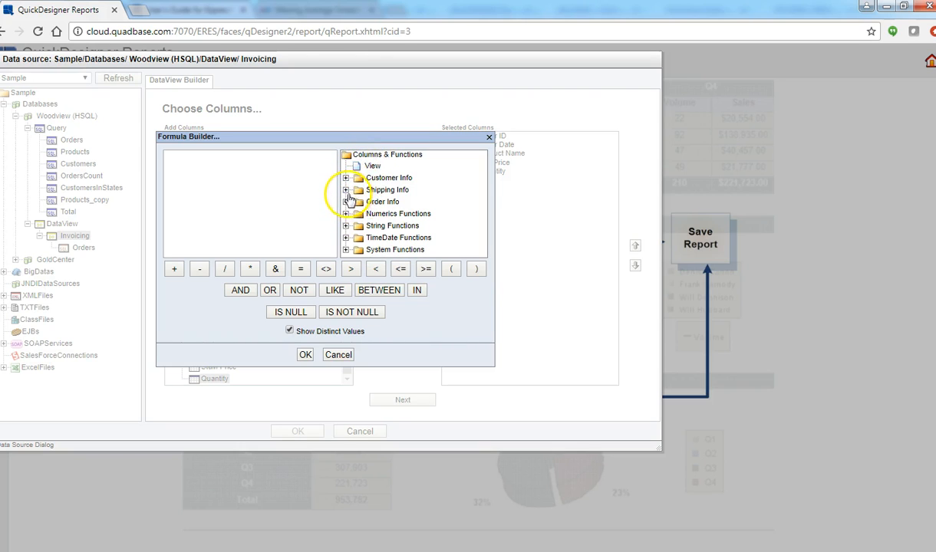
click(346, 201)
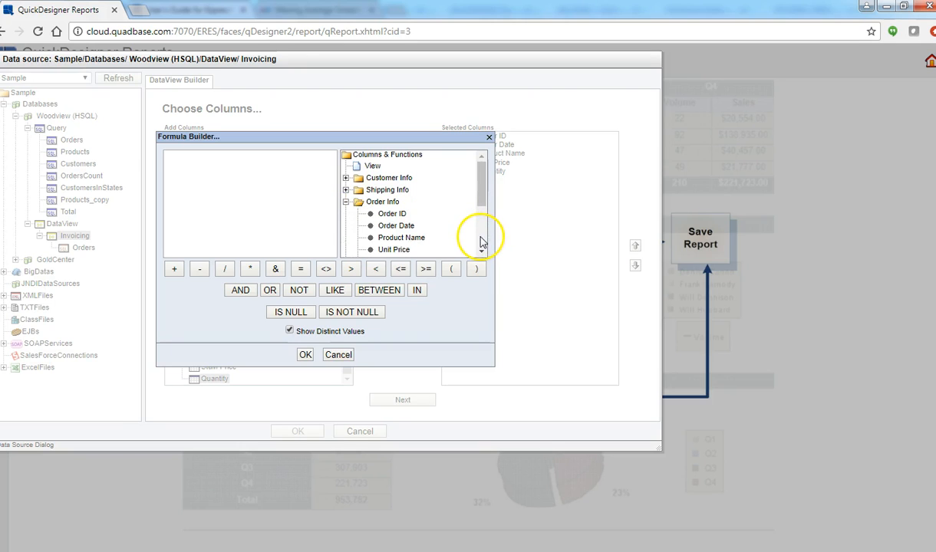
double_click(396, 250)
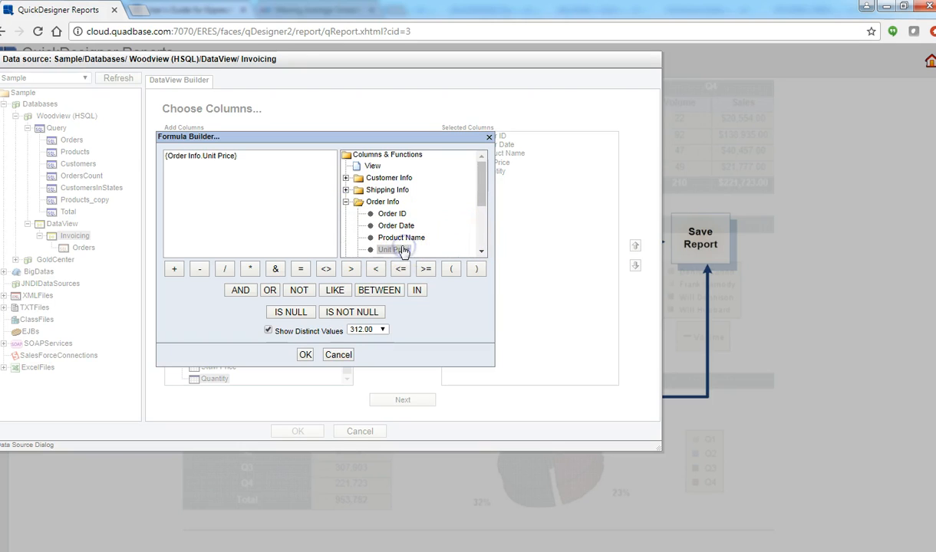
click(250, 268)
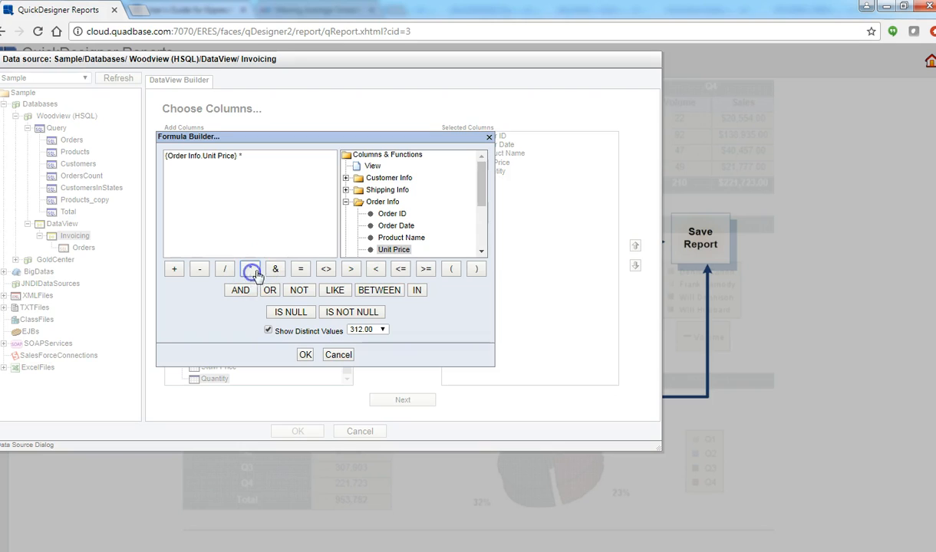
click(482, 252)
click(481, 252)
double_click(391, 244)
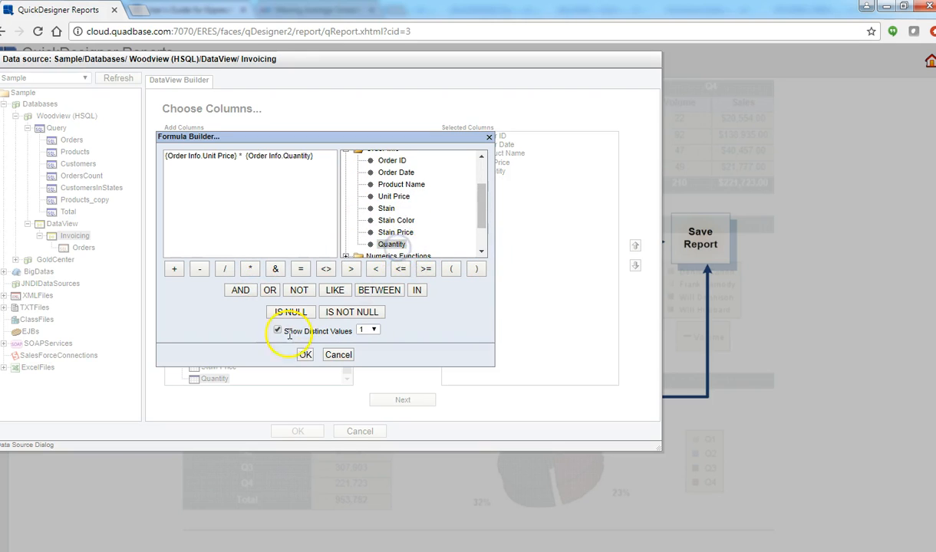
click(306, 355)
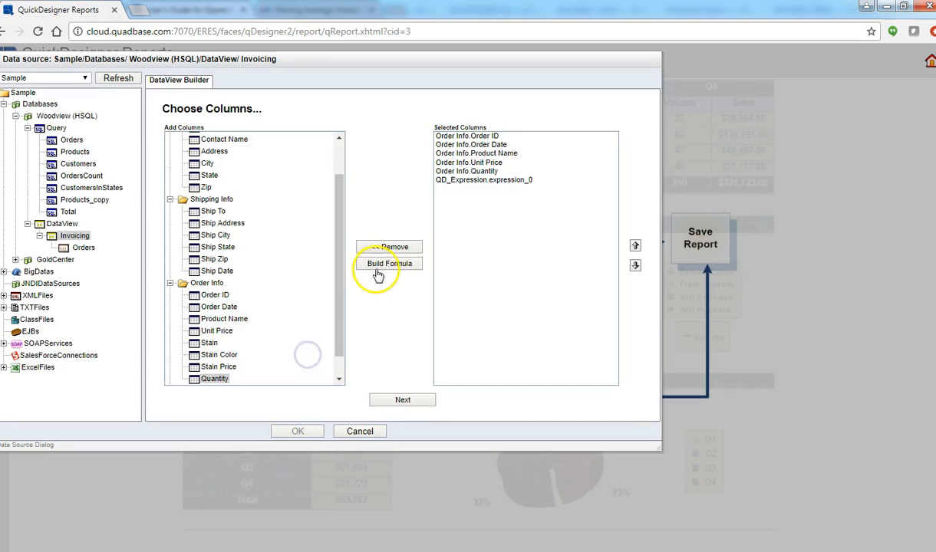
Step: Rename the new formula column as Sales and proceed to the query conditions
click(453, 180)
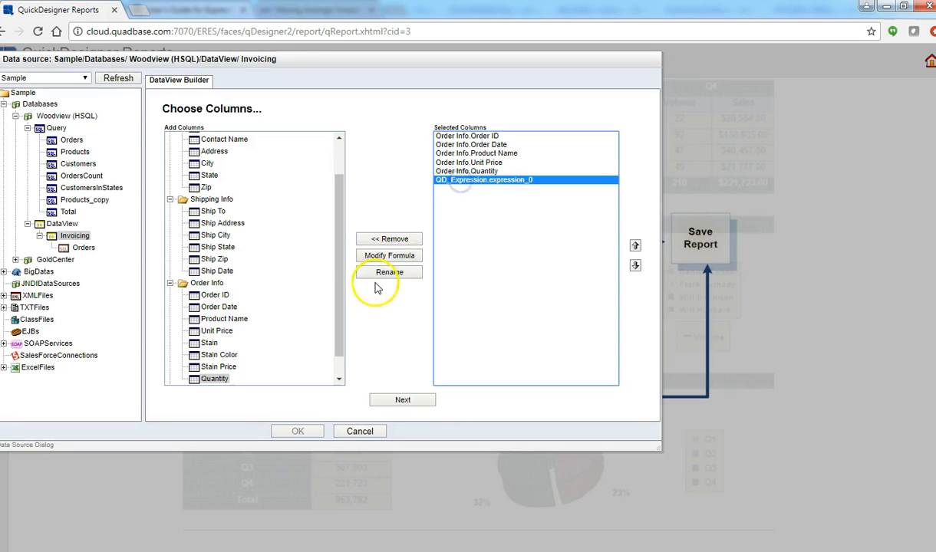
click(387, 272)
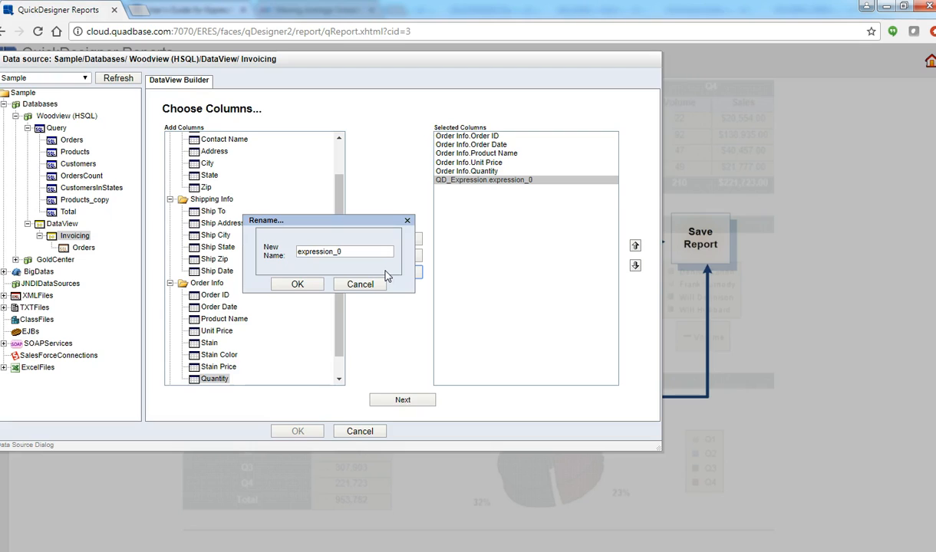
click(355, 254)
drag(355, 253, 278, 254)
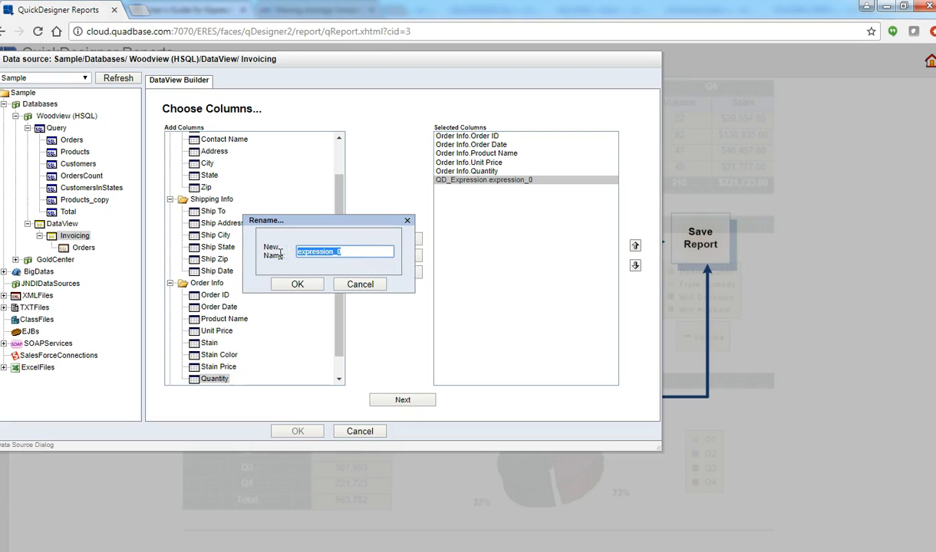
text(Sales)
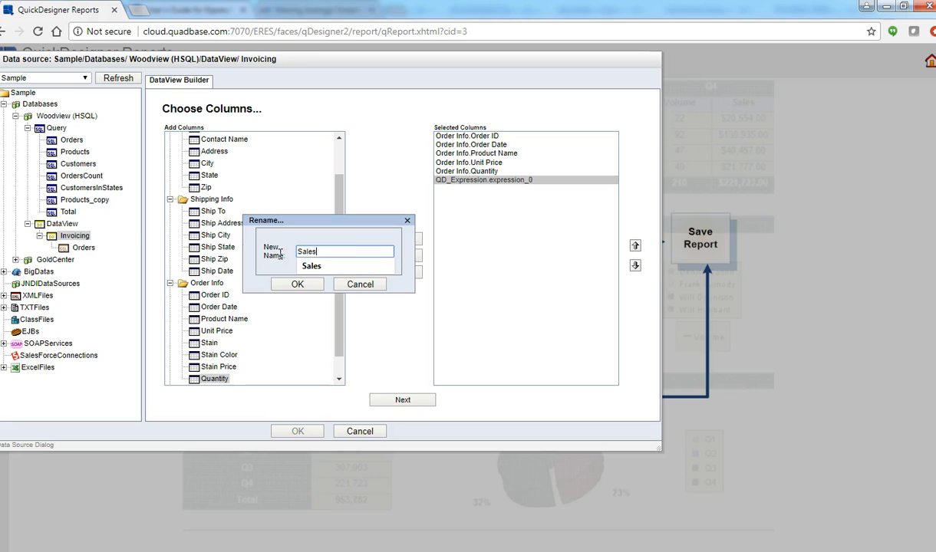
click(309, 265)
click(299, 284)
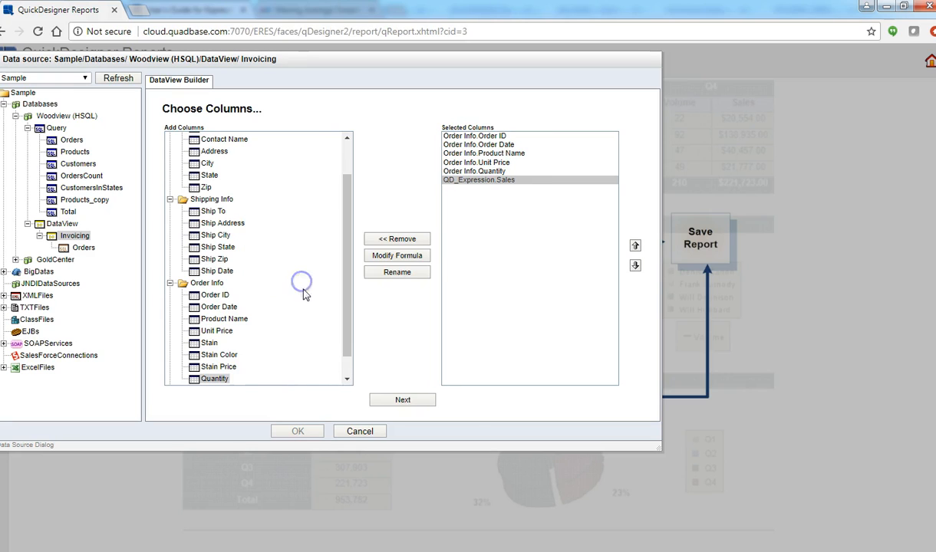
click(402, 400)
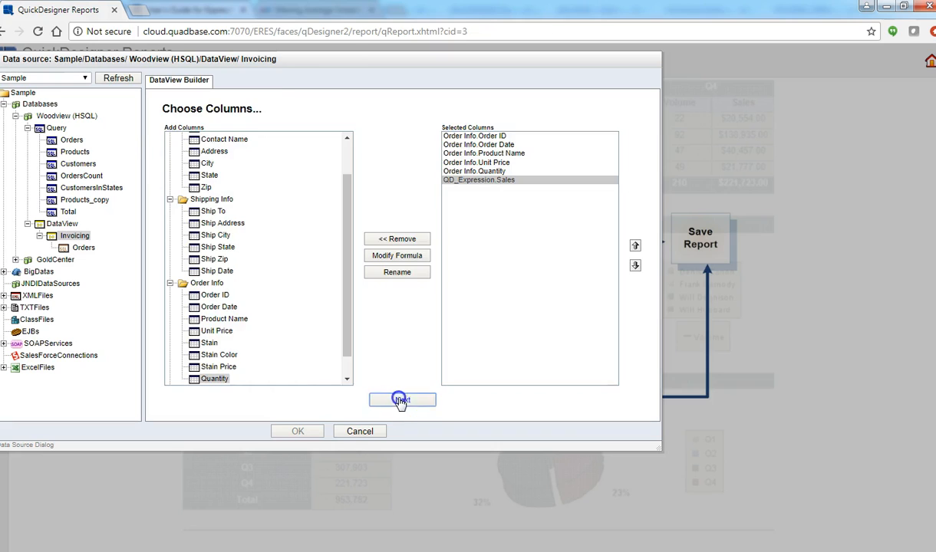
click(300, 434)
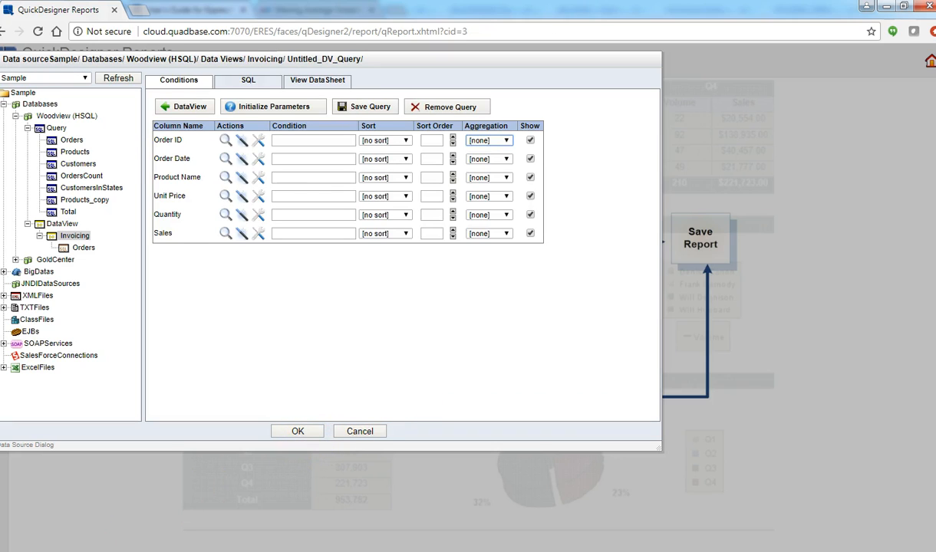
click(406, 142)
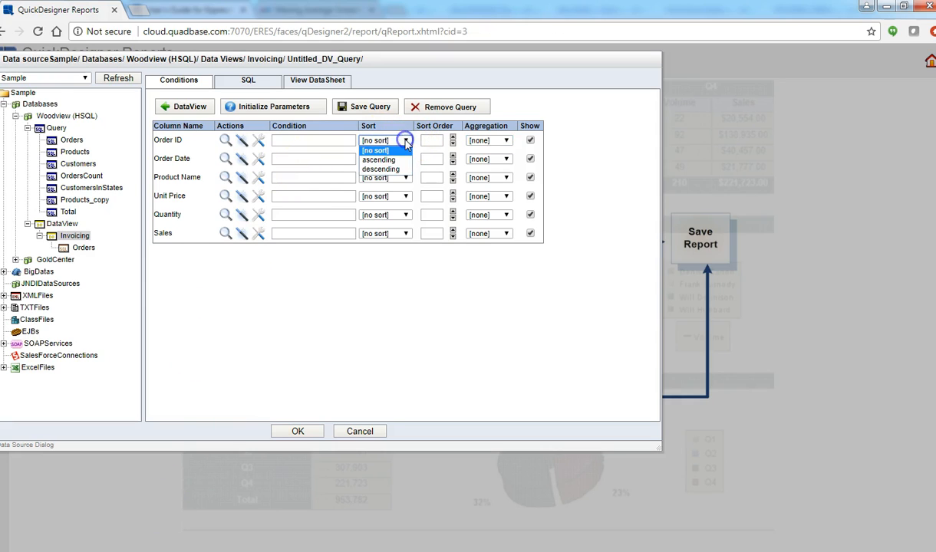
click(406, 140)
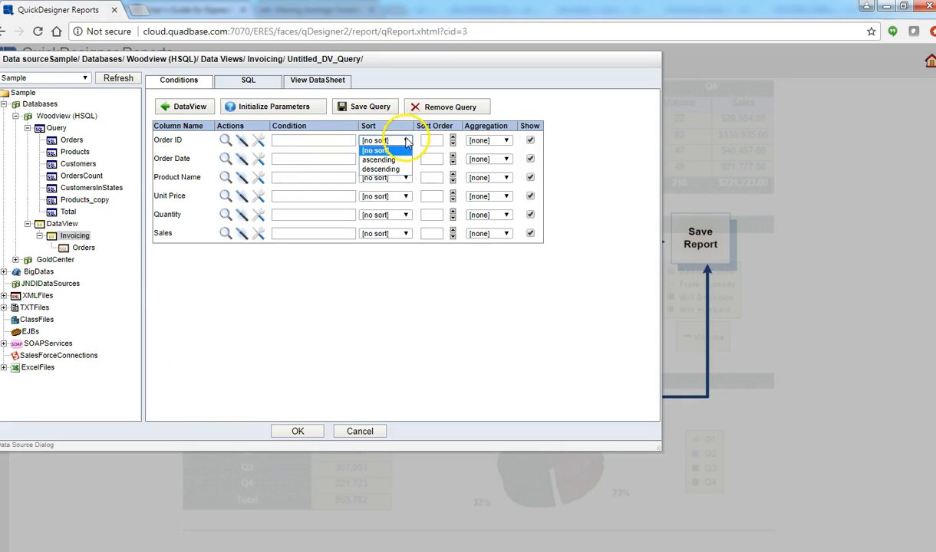
click(478, 142)
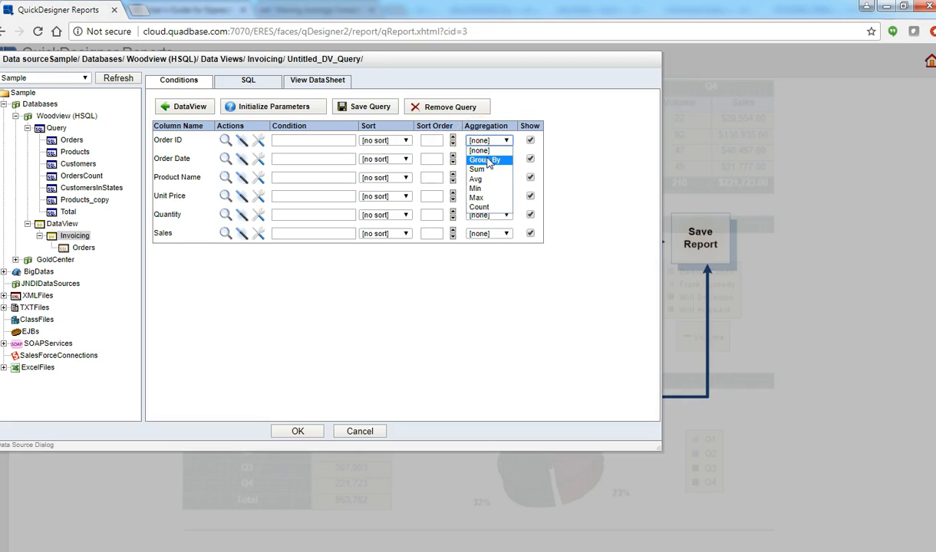
click(486, 152)
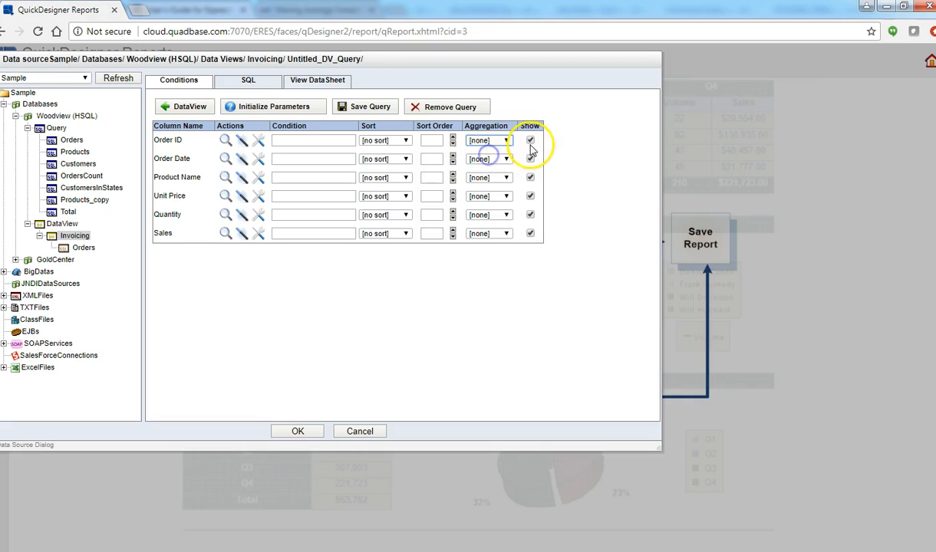
click(530, 141)
click(531, 159)
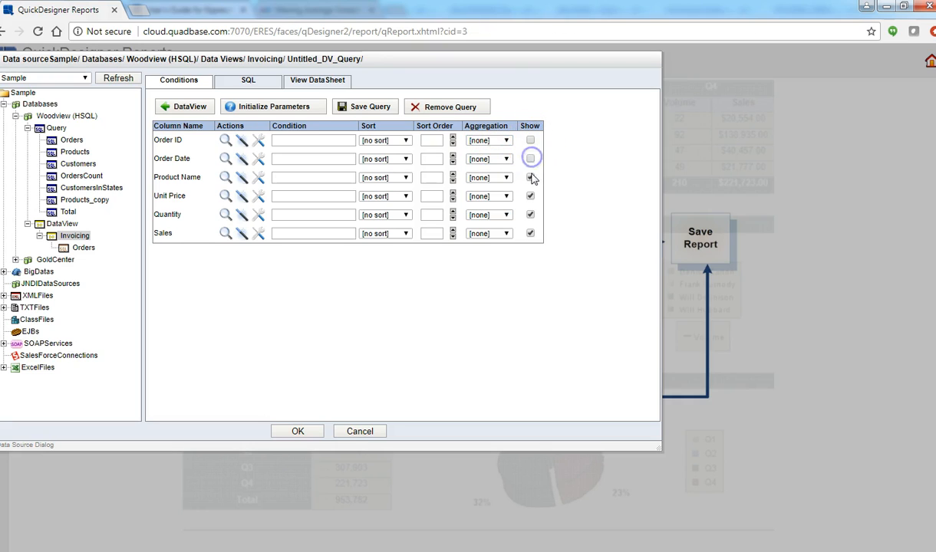
click(530, 140)
click(530, 177)
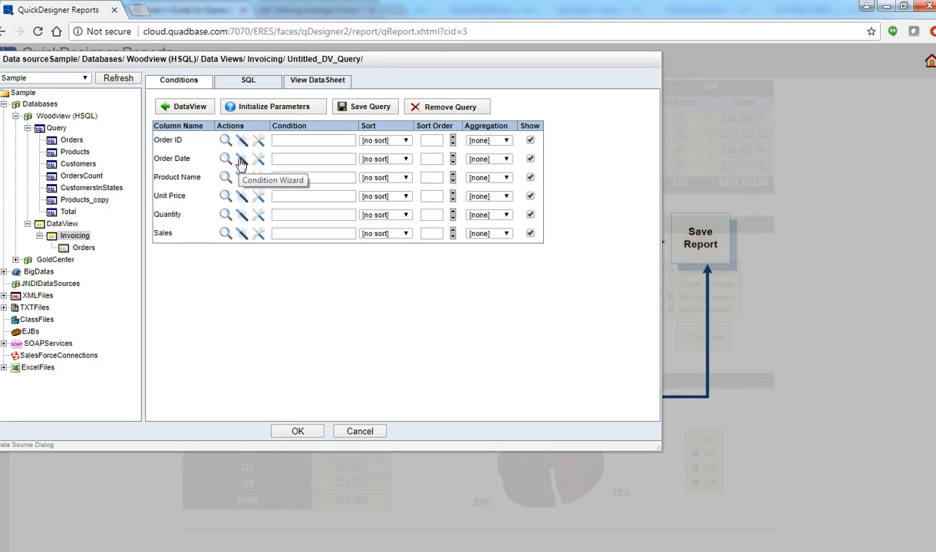
Step: Add a BETWEEN condition on Order Date using column values starting at 2001-01-14, and preview the query's data sheet
click(240, 162)
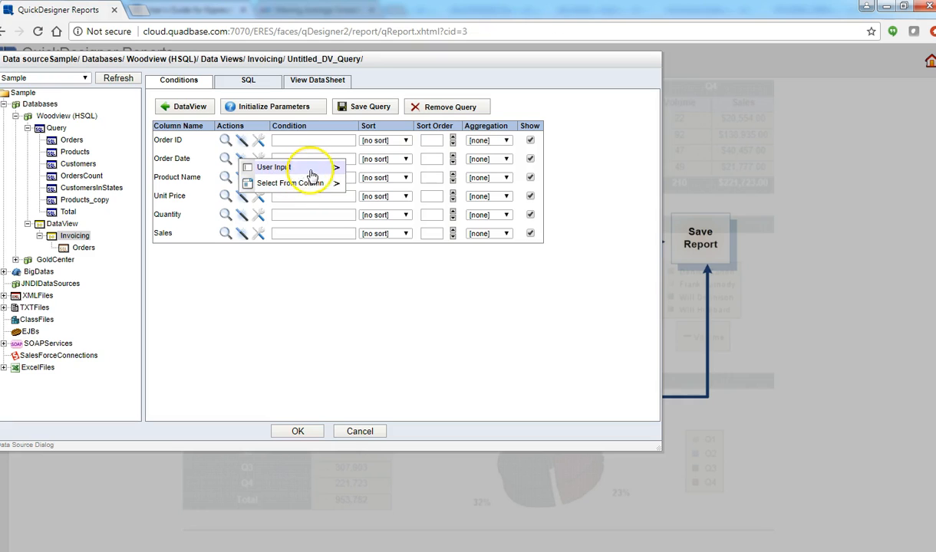
click(335, 185)
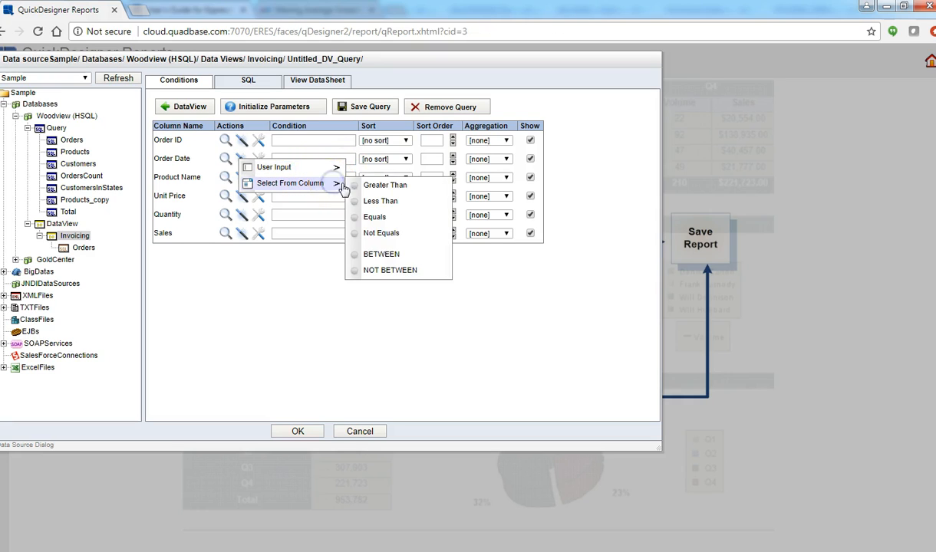
click(366, 255)
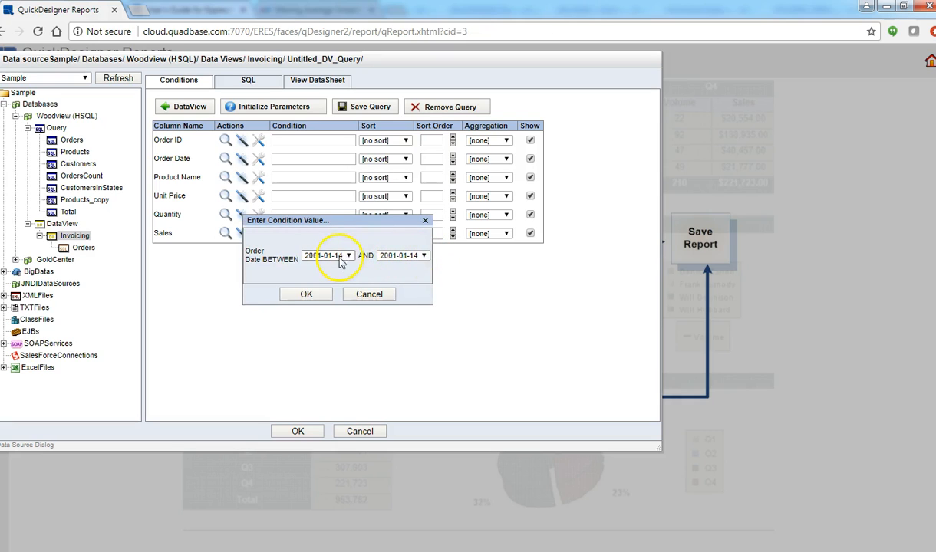
click(425, 258)
drag(424, 298, 419, 447)
click(419, 447)
click(307, 293)
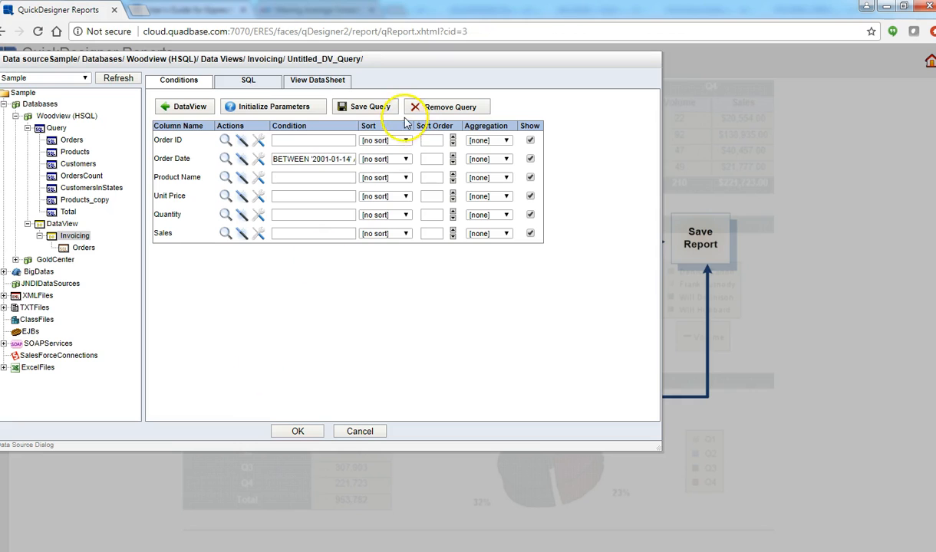
click(326, 85)
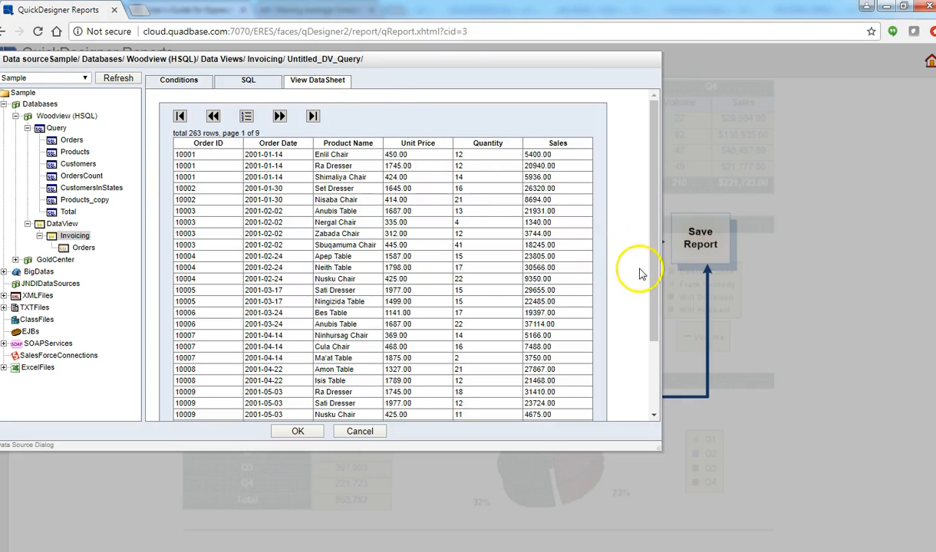
drag(655, 285, 645, 168)
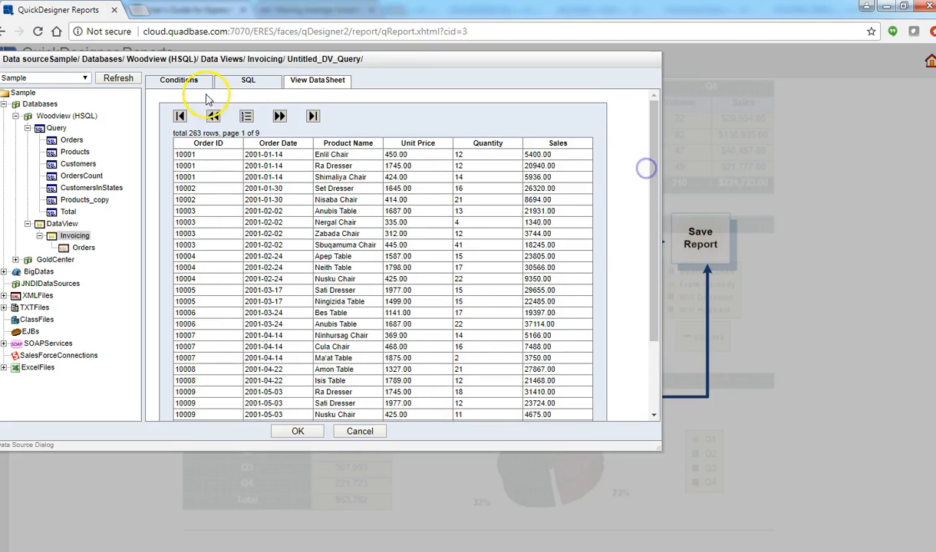
Step: Check the query's generated SQL and save the query under the name Query2
click(259, 84)
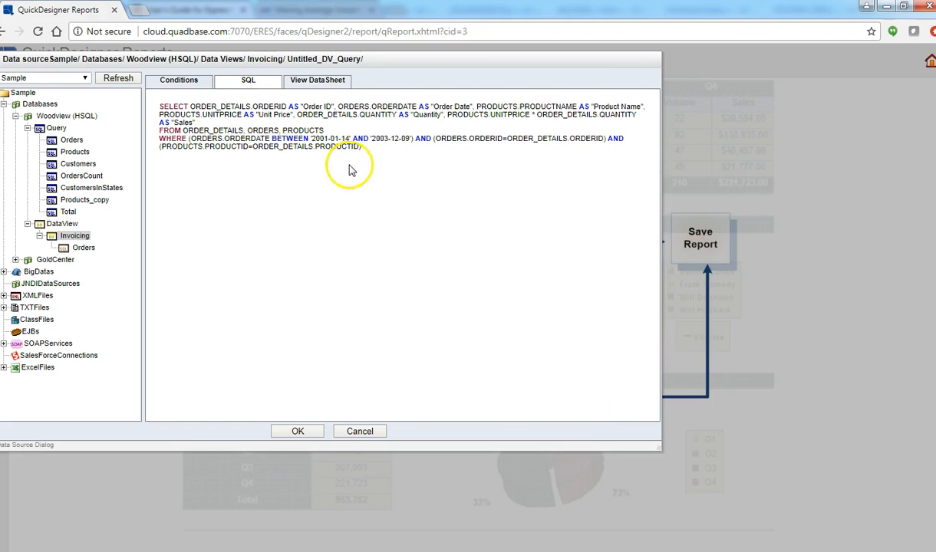
click(169, 81)
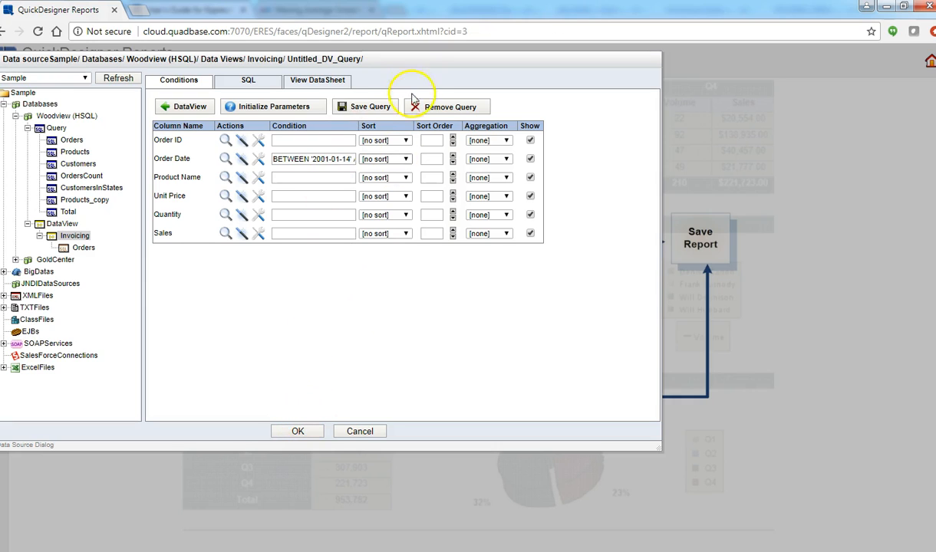
click(377, 108)
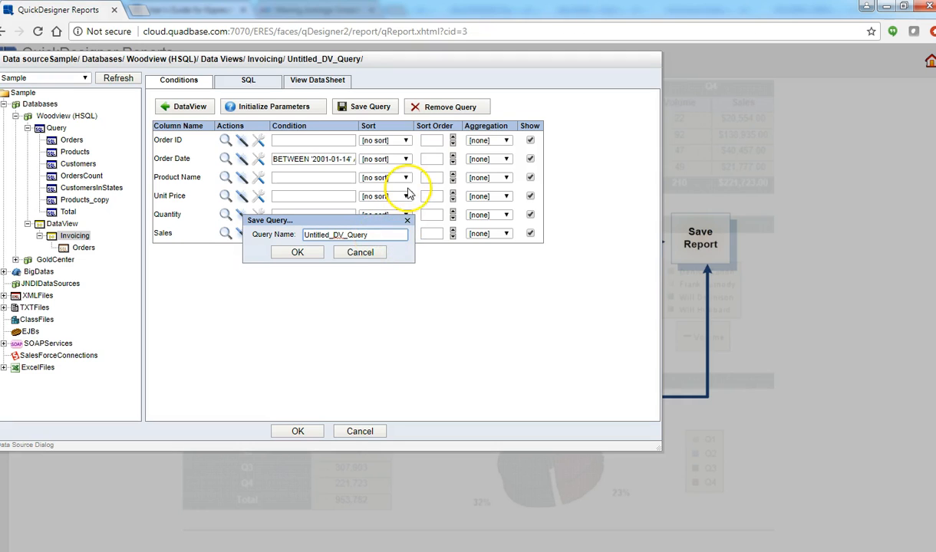
drag(370, 234, 271, 238)
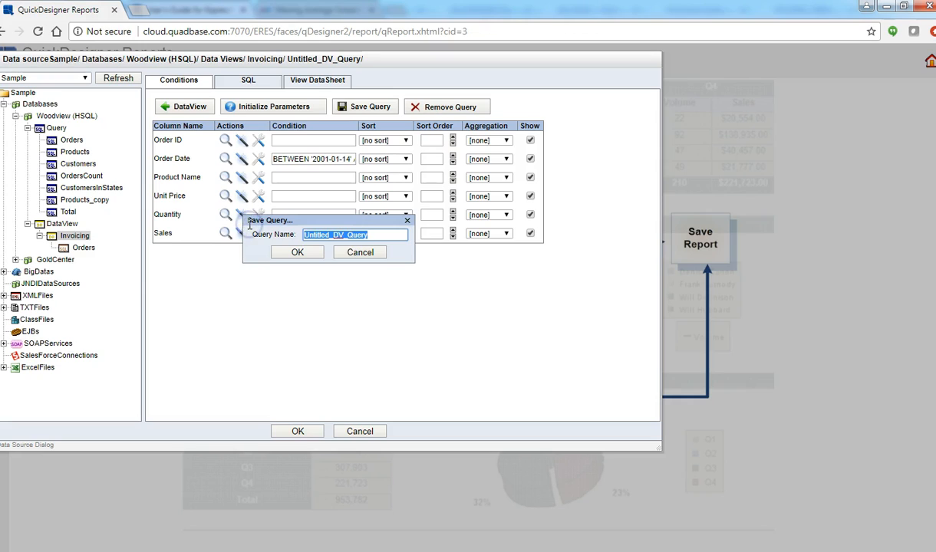
text(Query2)
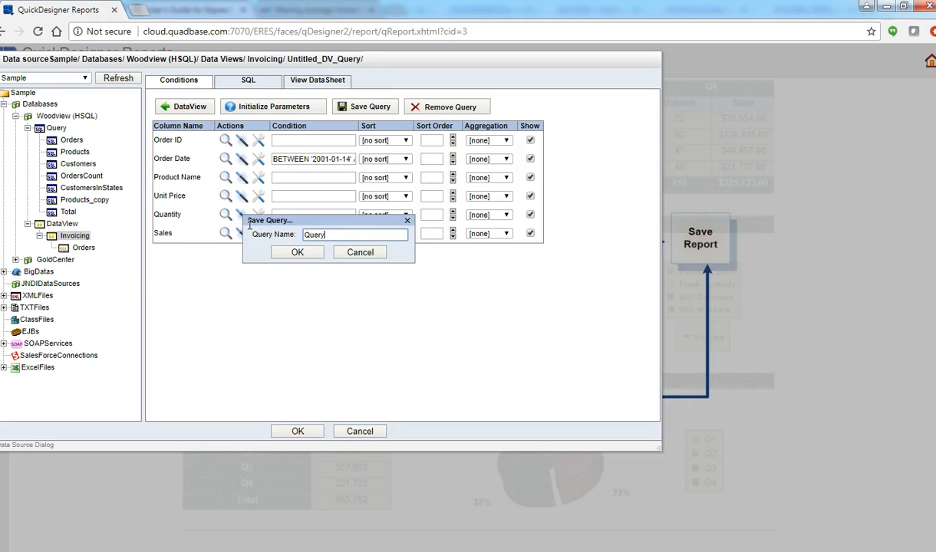
click(298, 253)
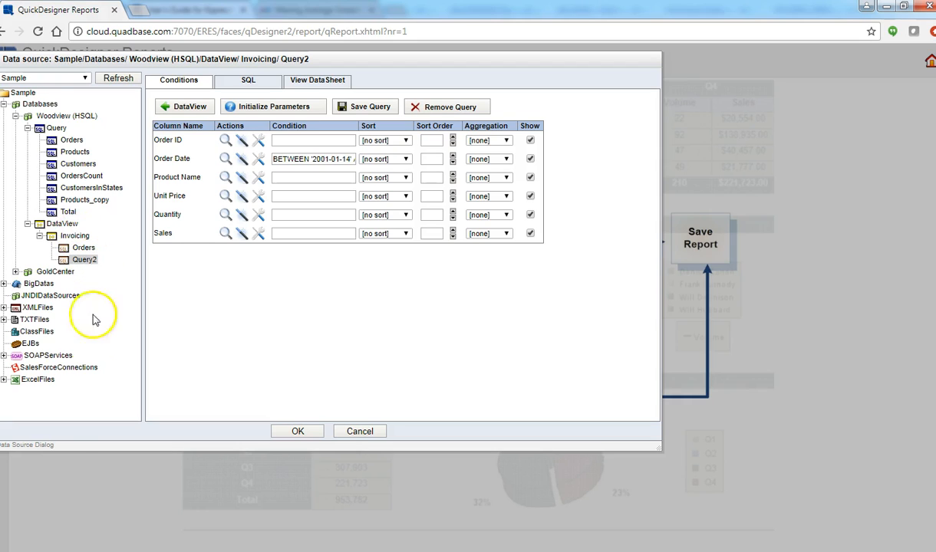
Step: Load Query2 as the report's data source and add the Order ID, Product Name, Unit Price, Quantity and Sales columns
click(292, 437)
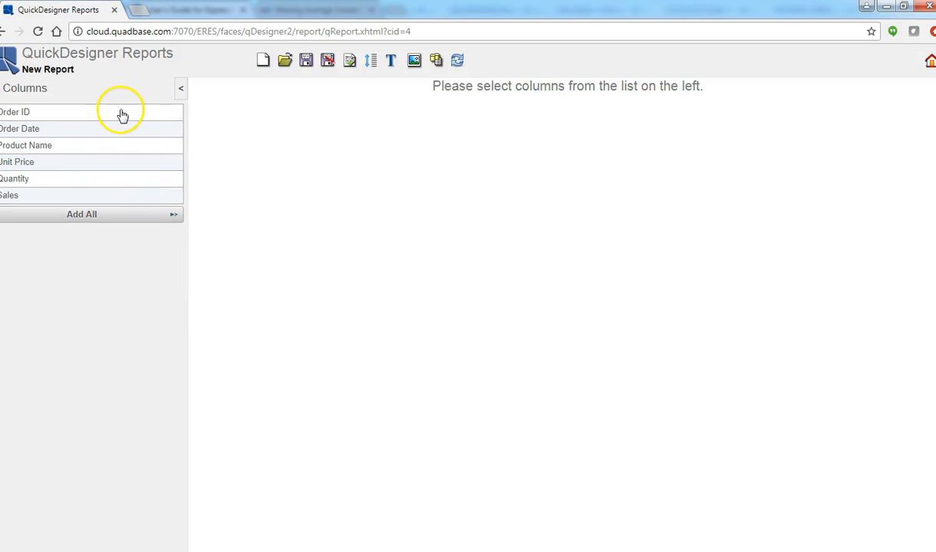
drag(122, 113, 273, 140)
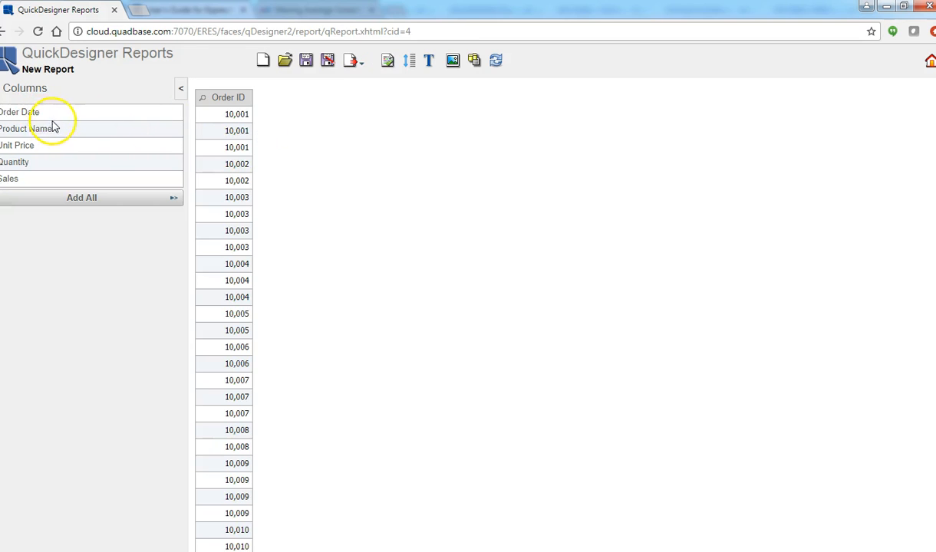
drag(60, 129, 403, 156)
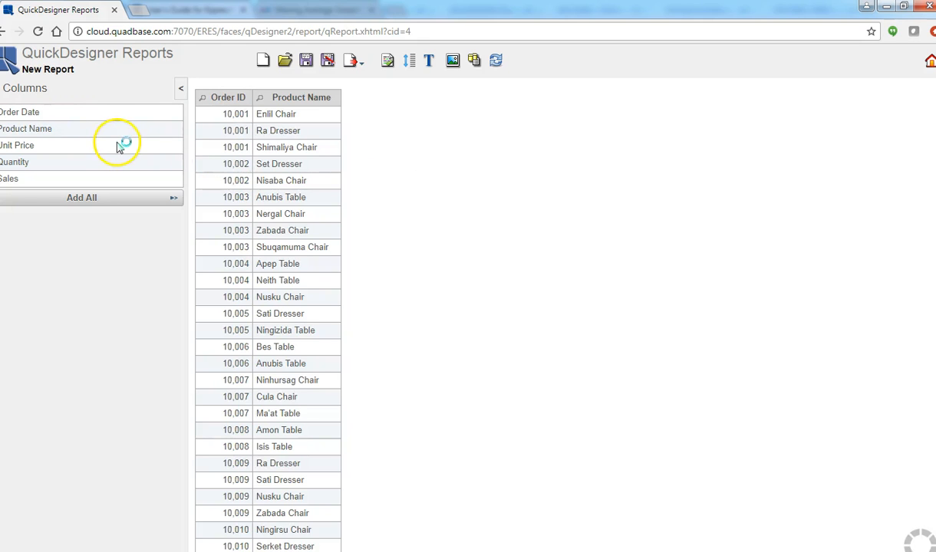
drag(109, 132, 465, 178)
drag(63, 134, 305, 162)
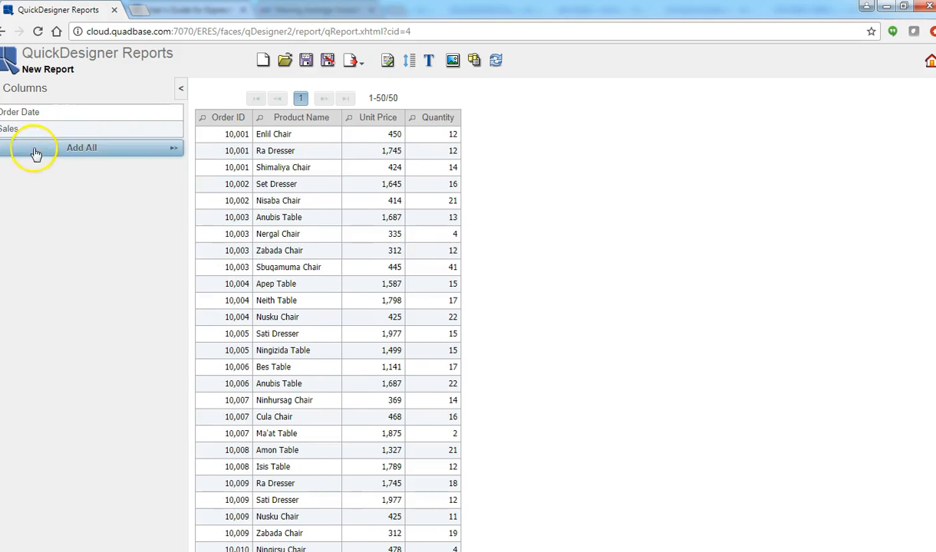
drag(126, 131, 559, 240)
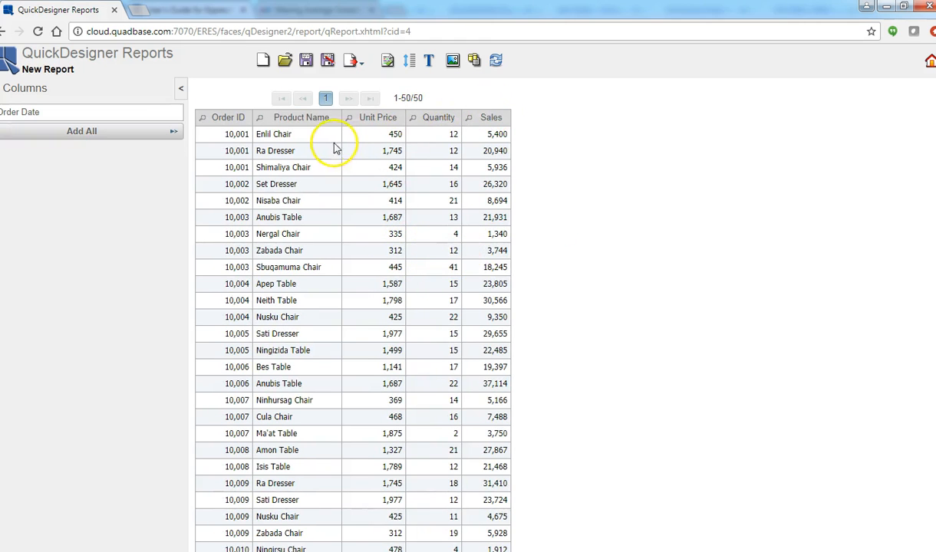
Step: Widen the Product Name, Order ID and Sales columns of the report table
drag(339, 117, 346, 117)
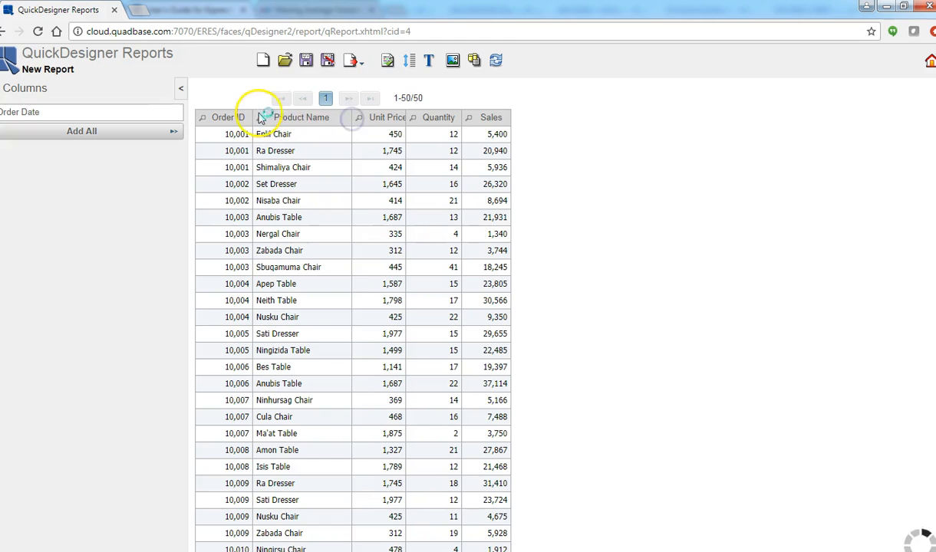
drag(254, 114, 266, 118)
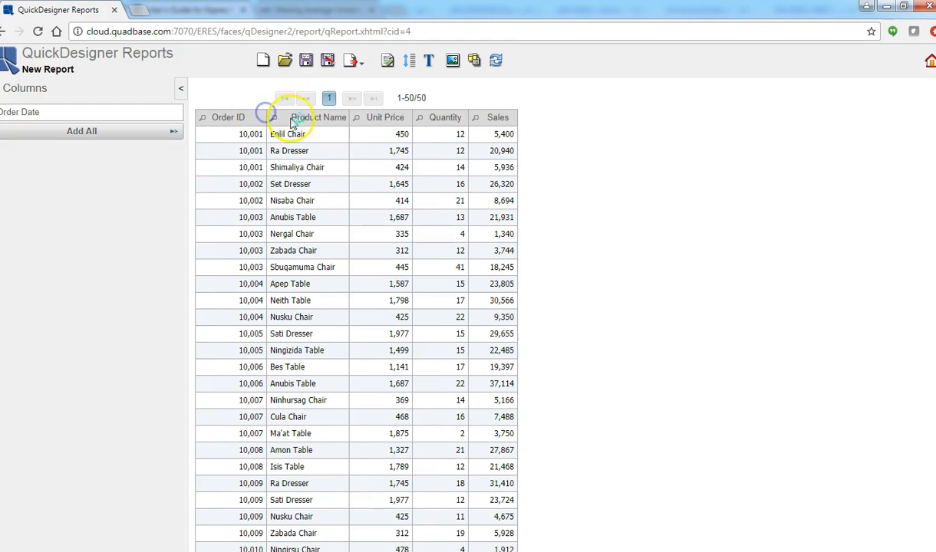
drag(527, 117, 542, 117)
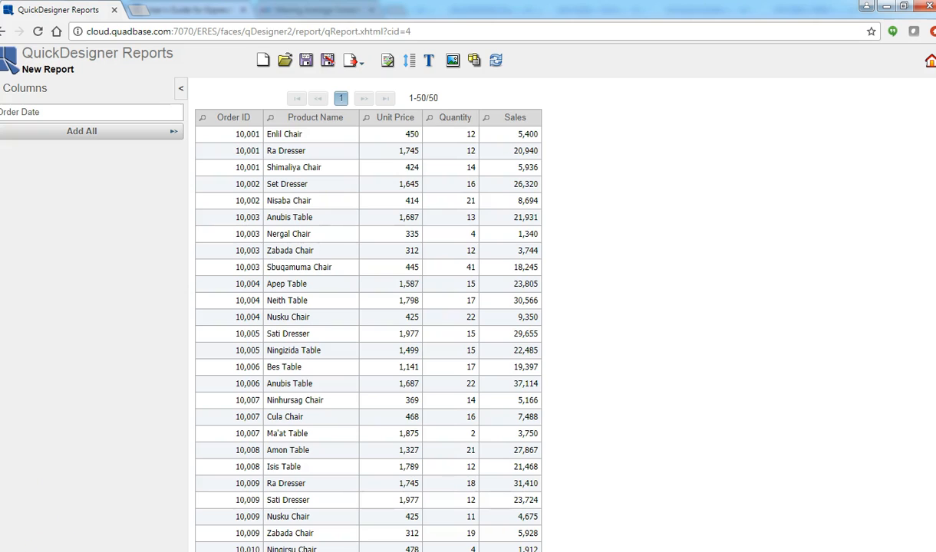
Step: Group the report by Order ID with a row break and aggregate the Sales column with SUM
click(233, 119)
click(250, 132)
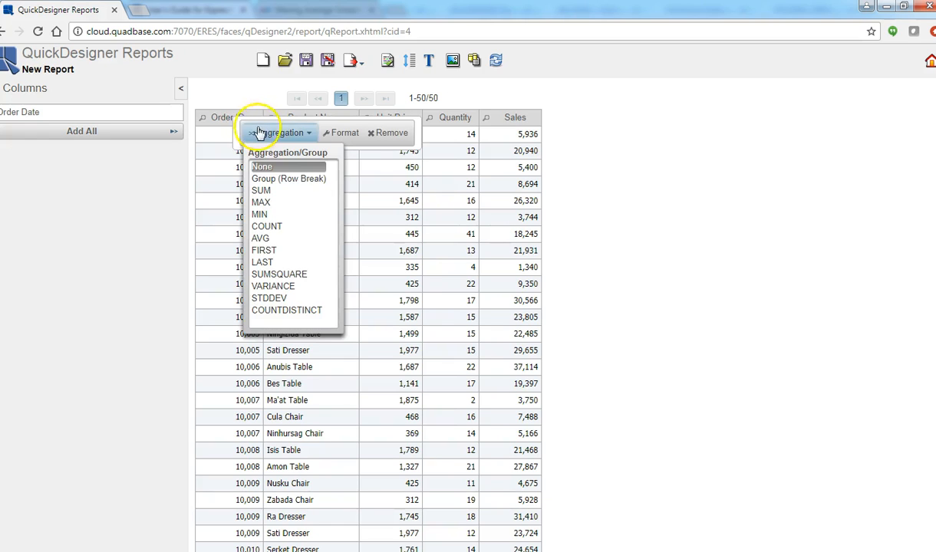
click(272, 181)
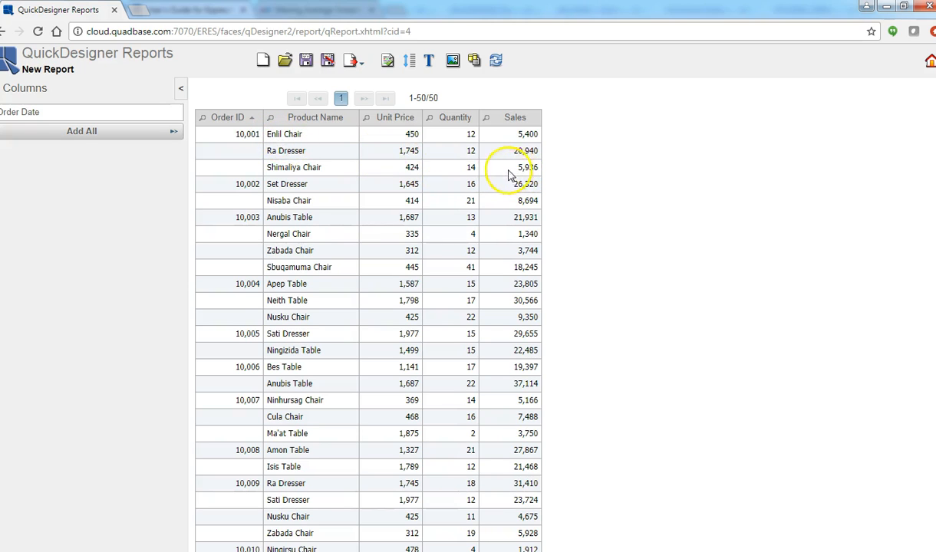
click(518, 125)
click(540, 137)
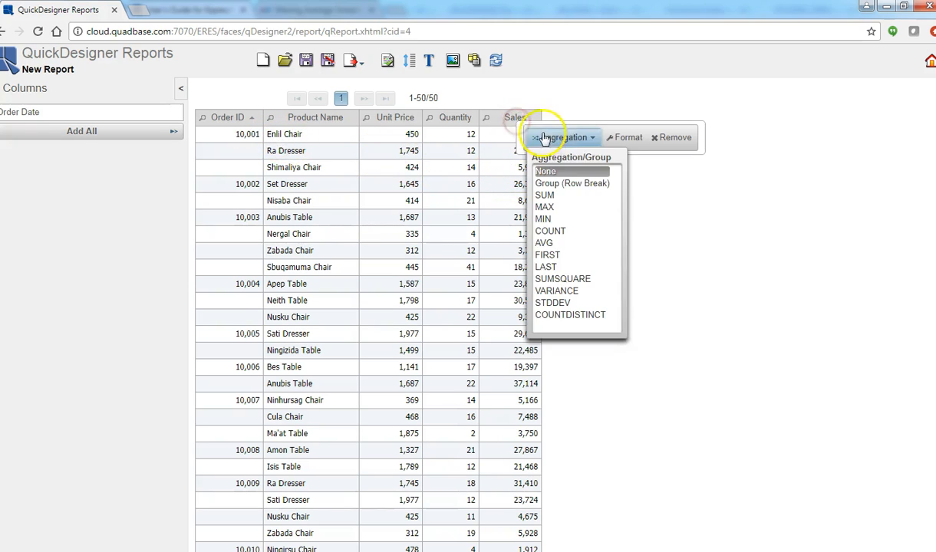
click(546, 195)
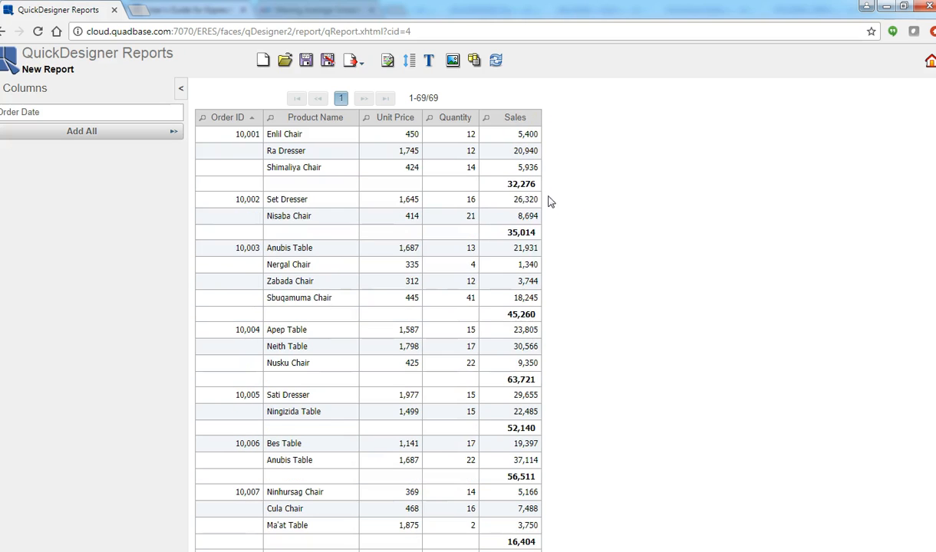
Step: Add the footer label "Subtotal" in the Unit Price column of the order group's total row
right_click(390, 186)
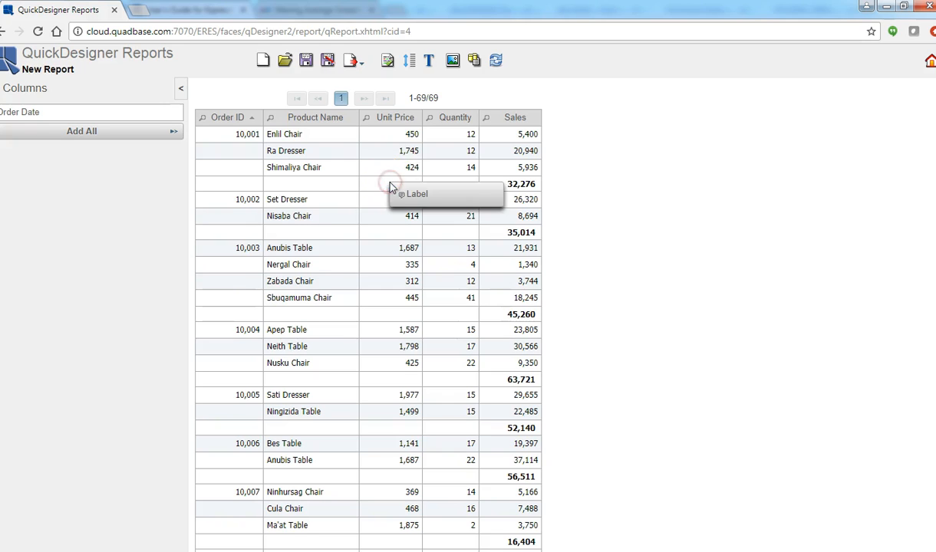
click(399, 191)
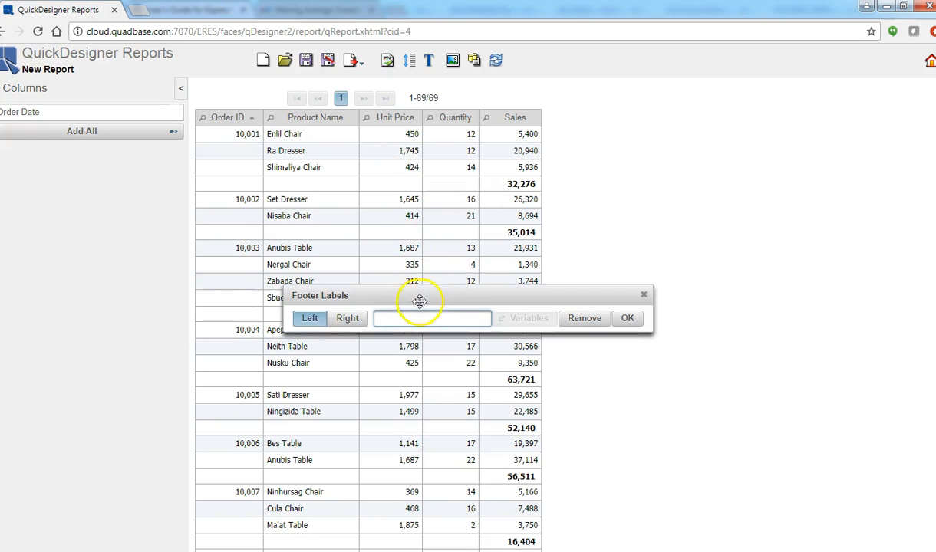
text(sub)
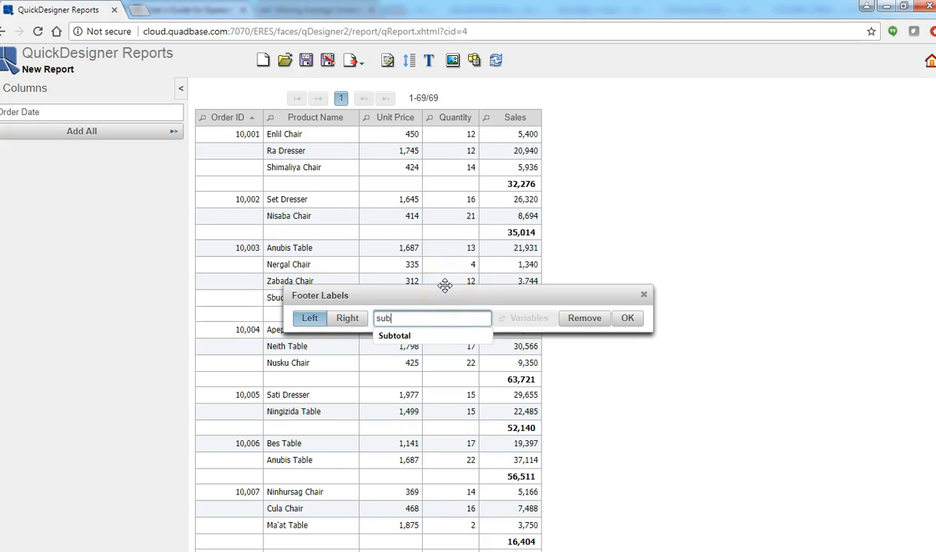
click(394, 335)
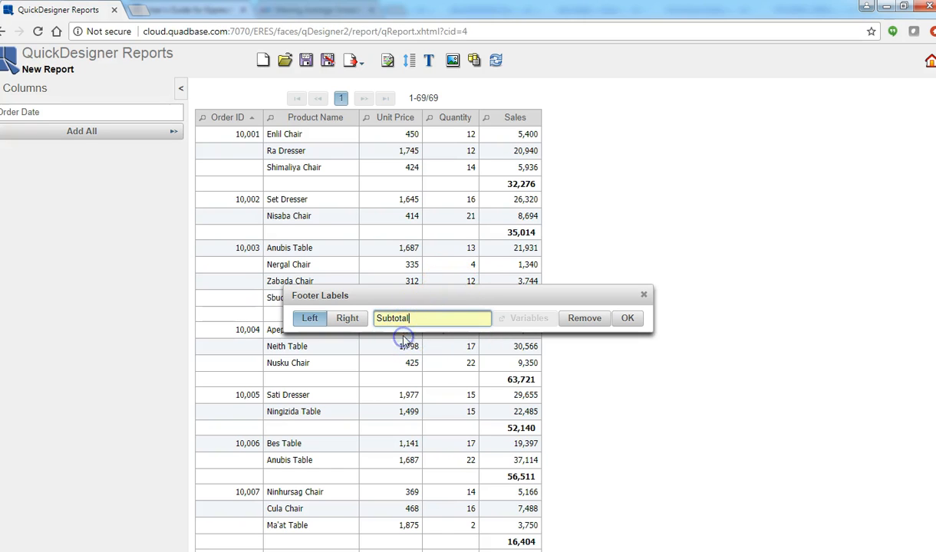
click(628, 318)
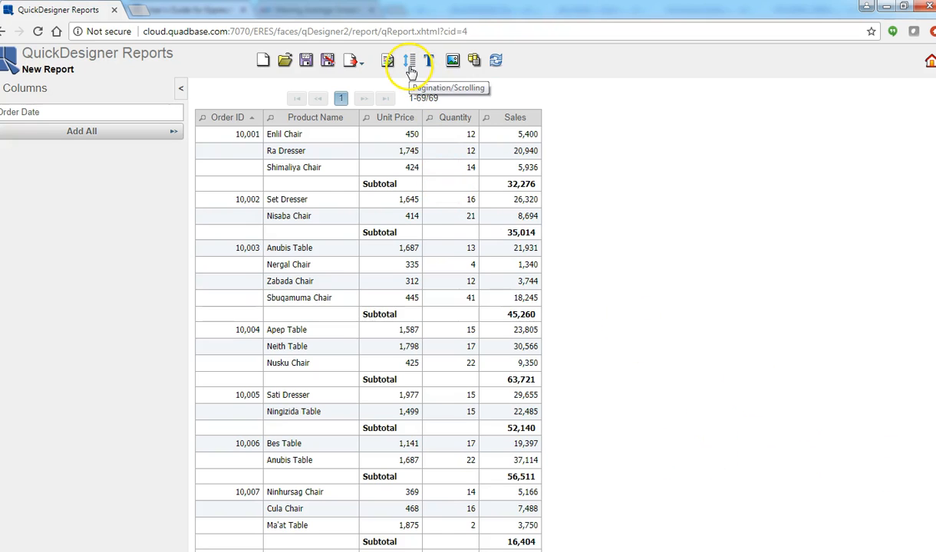
Step: Set the report's fixed pagination to 50 rows per page with the paginator at the Bottom
click(410, 61)
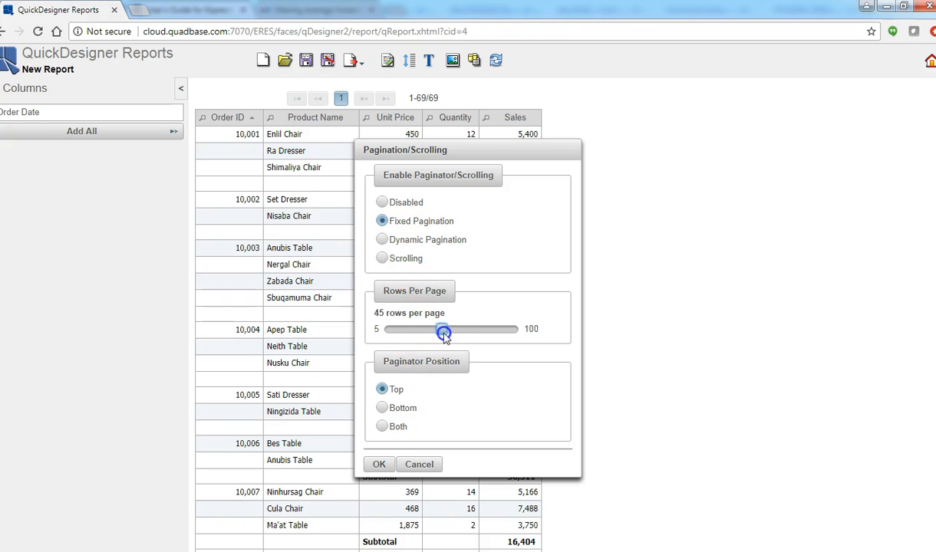
click(379, 464)
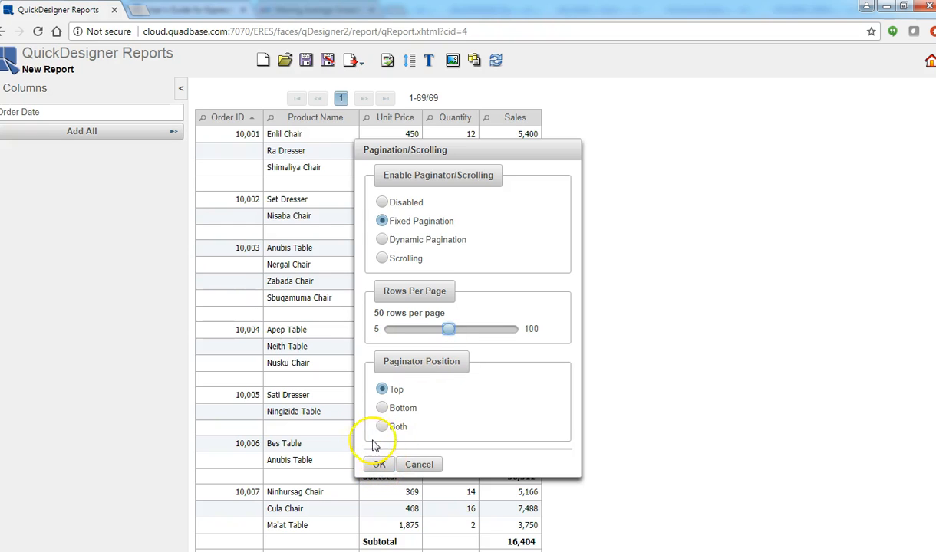
click(386, 409)
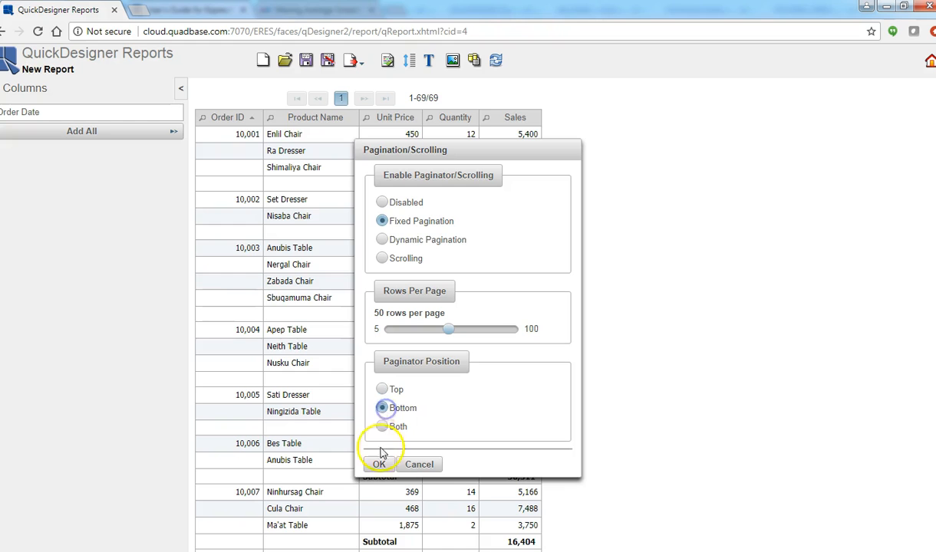
click(376, 464)
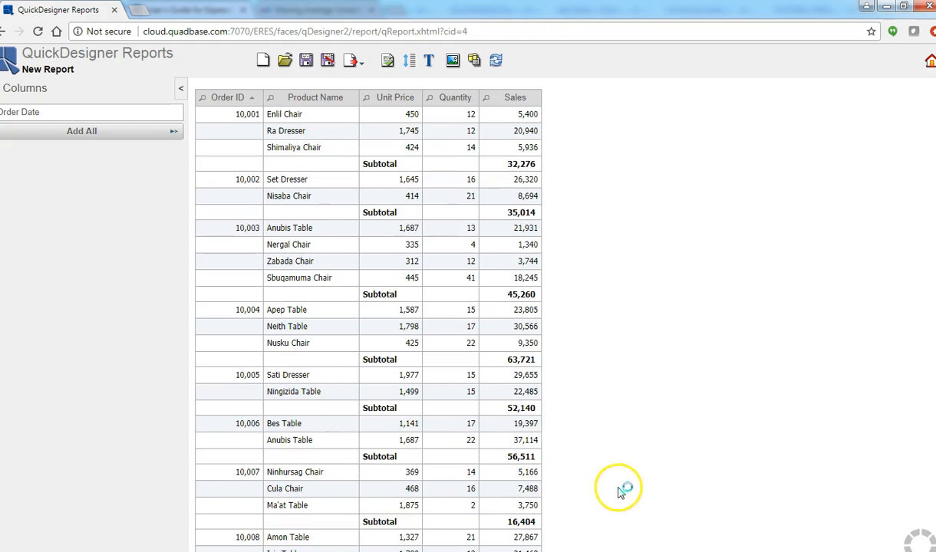
Step: Go to the report's last page and label the final total row "Grand Total" in the Unit Price column
scroll(368, 307, down, 1)
scroll(368, 307, down, 4)
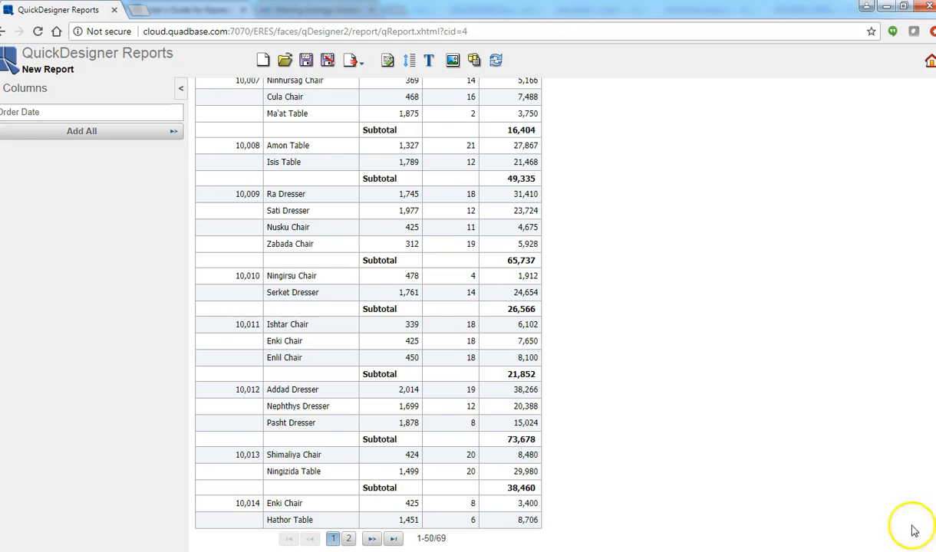
click(392, 538)
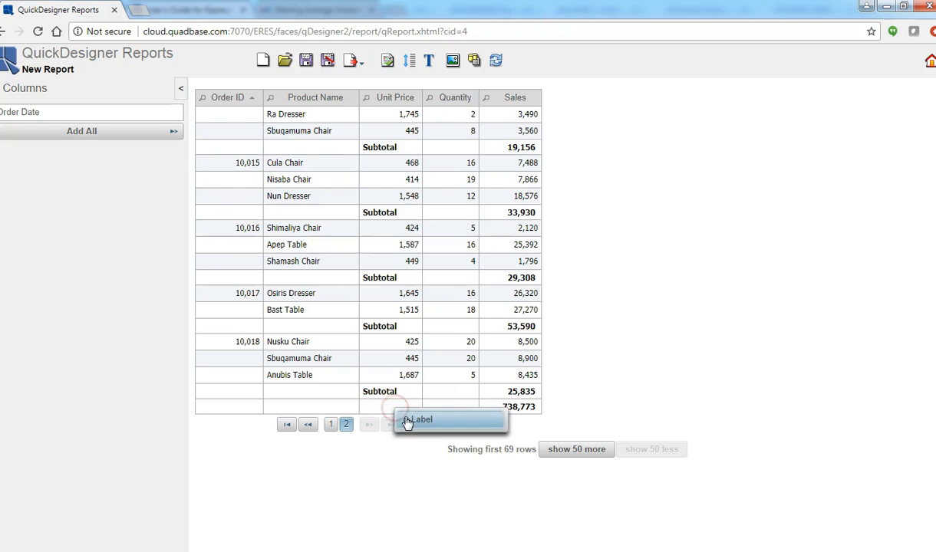
click(388, 405)
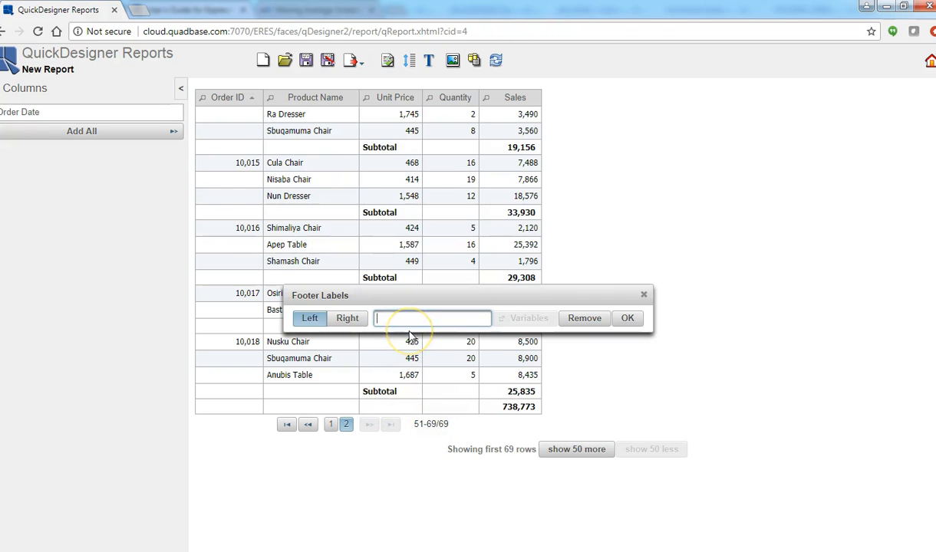
text(Tota)
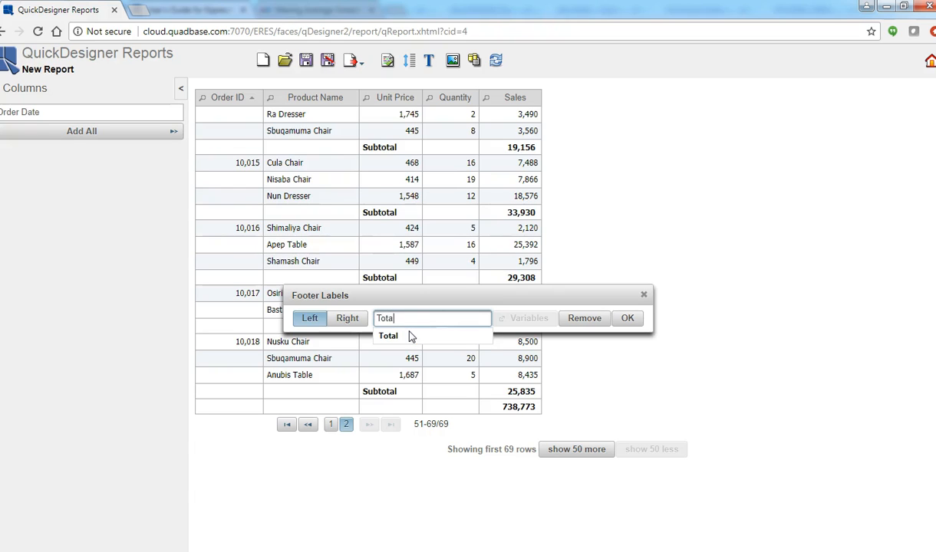
text(l)
click(388, 337)
click(366, 322)
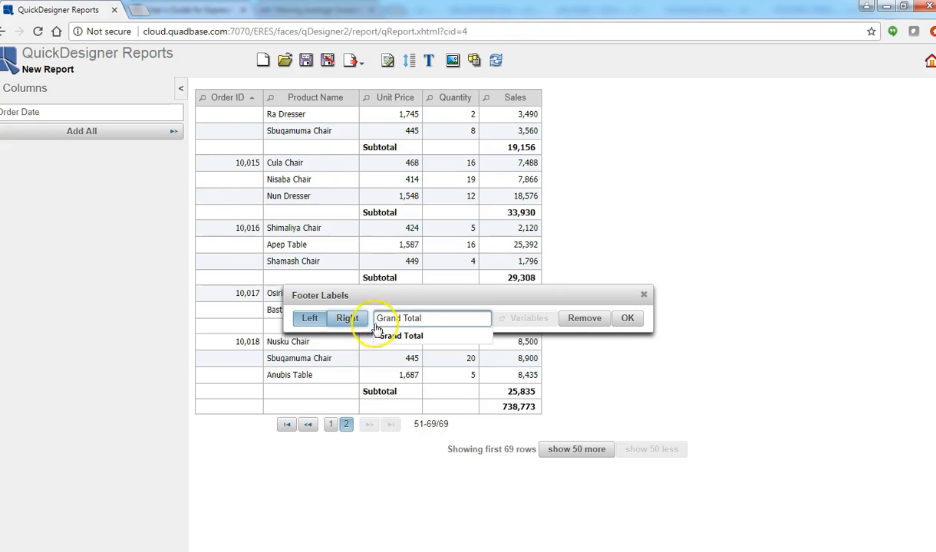
click(626, 319)
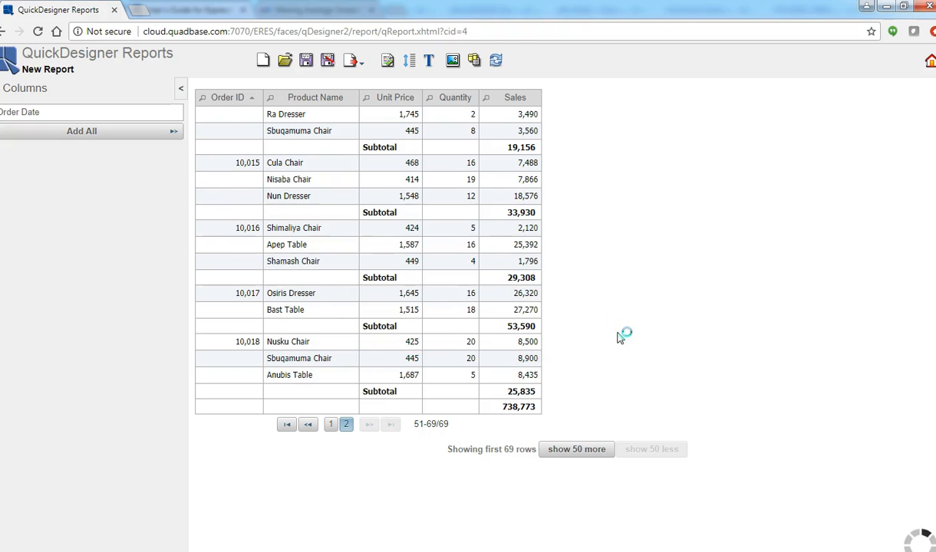
Step: Format the Order ID column as Fixed Point with 0 decimals, rounding 0 and no thousands separator
click(285, 429)
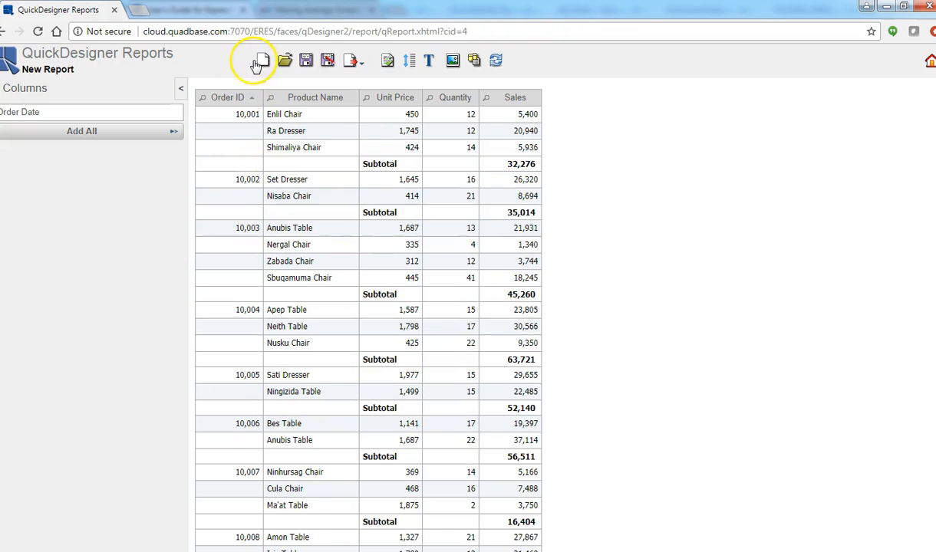
click(239, 100)
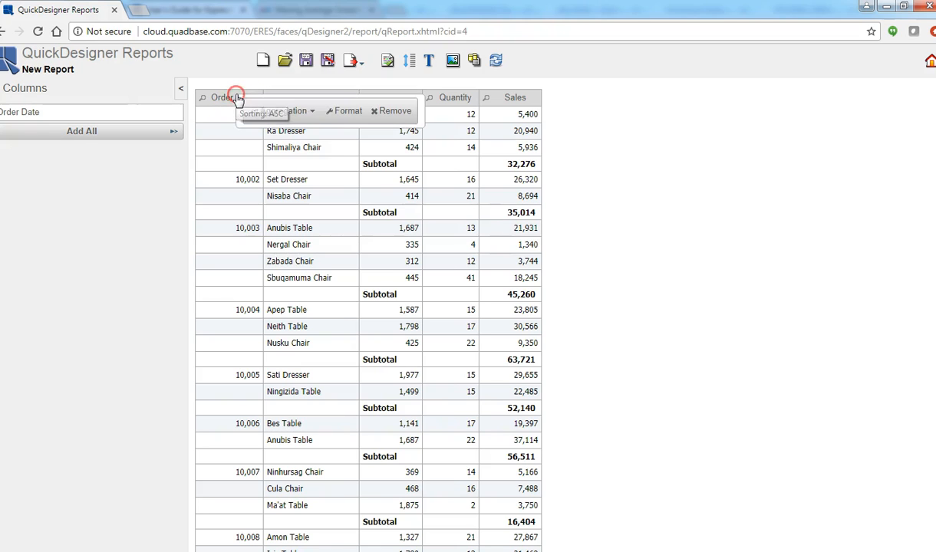
click(338, 115)
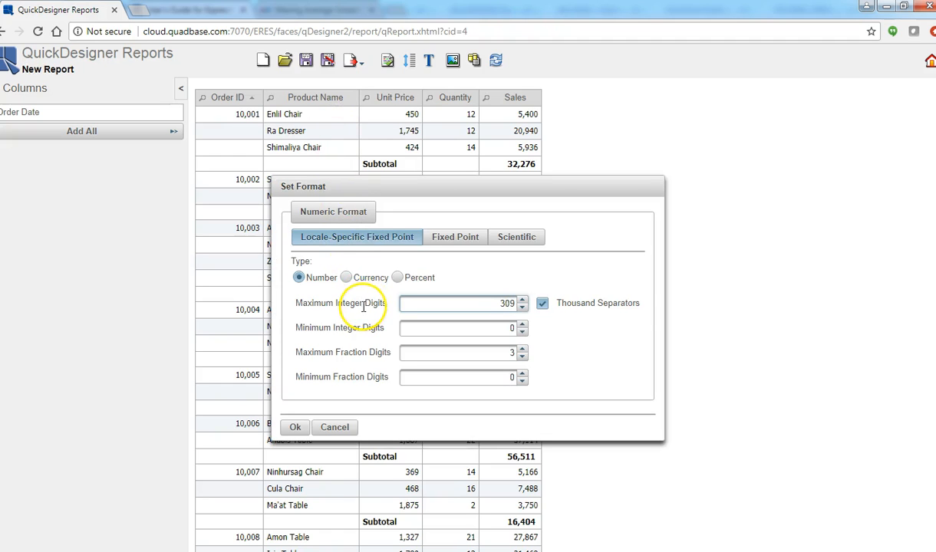
click(455, 237)
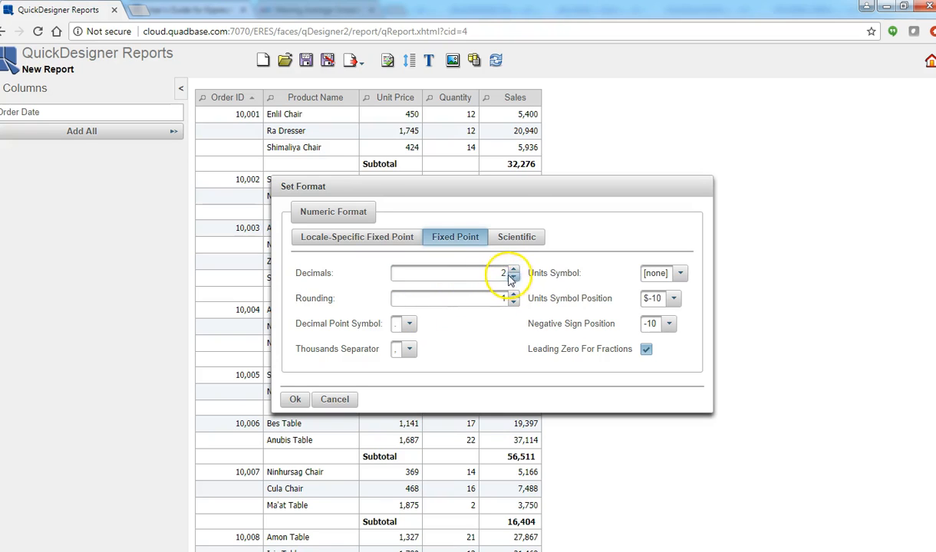
click(408, 350)
click(408, 367)
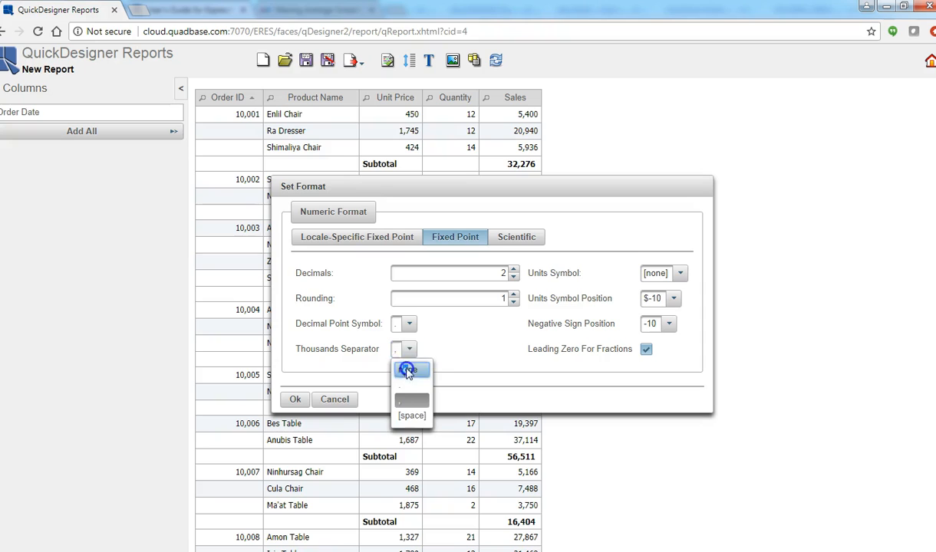
click(511, 276)
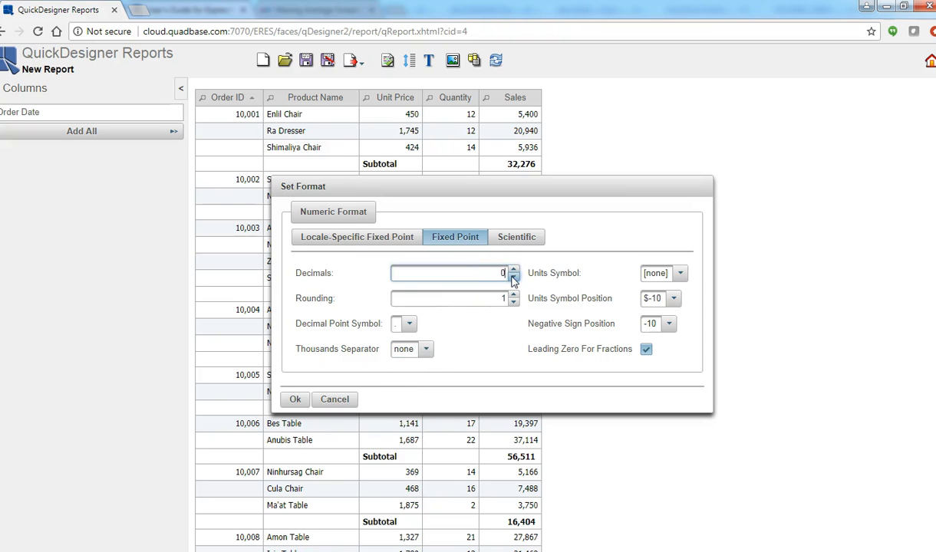
click(511, 301)
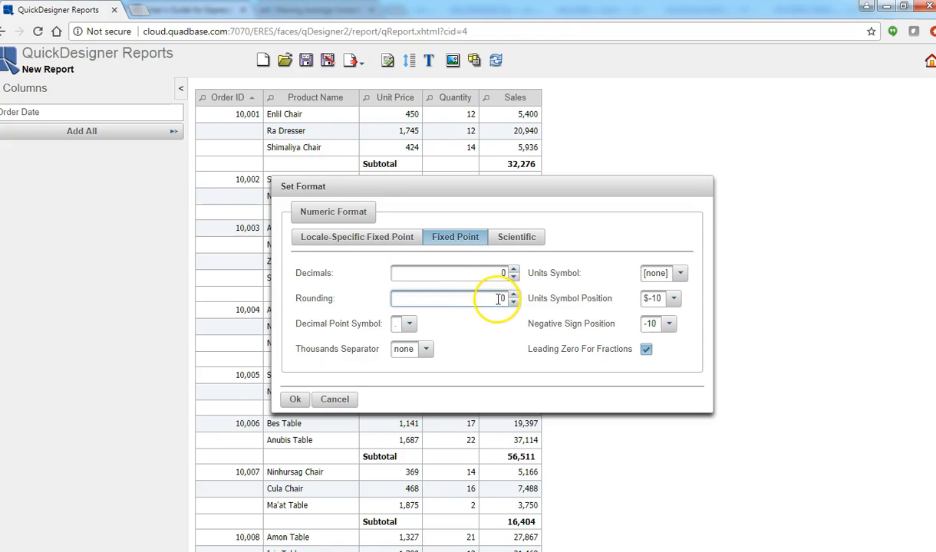
click(295, 400)
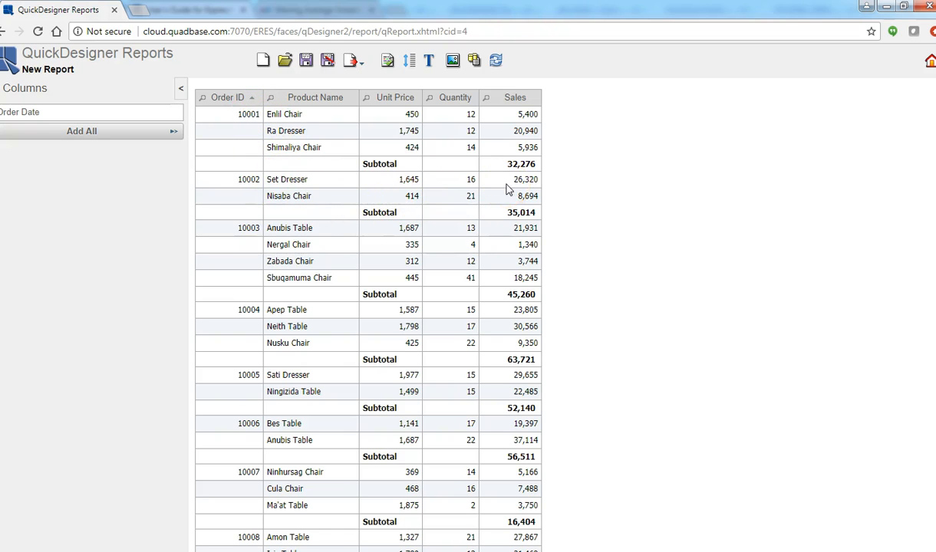
Step: Preview the Blue, Dark and White report styles, and apply the Yellow style
click(389, 65)
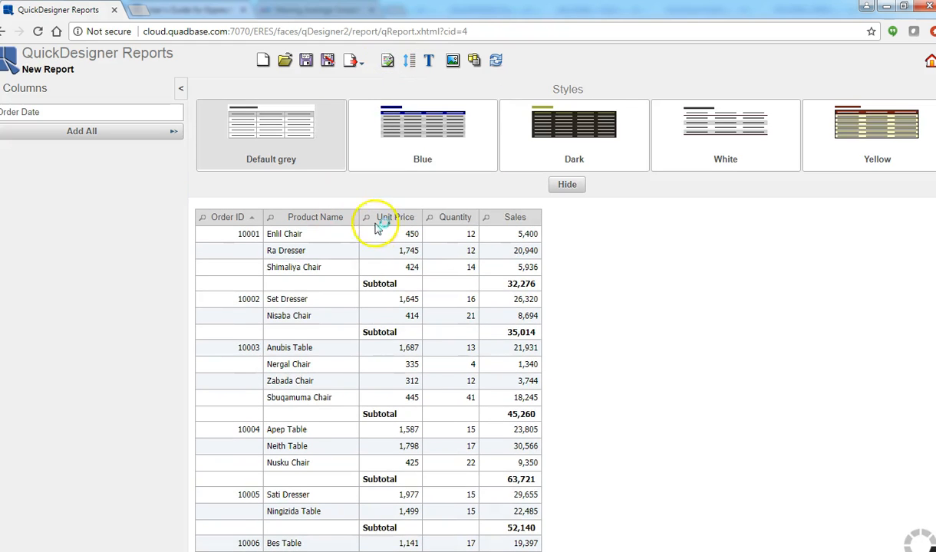
click(424, 125)
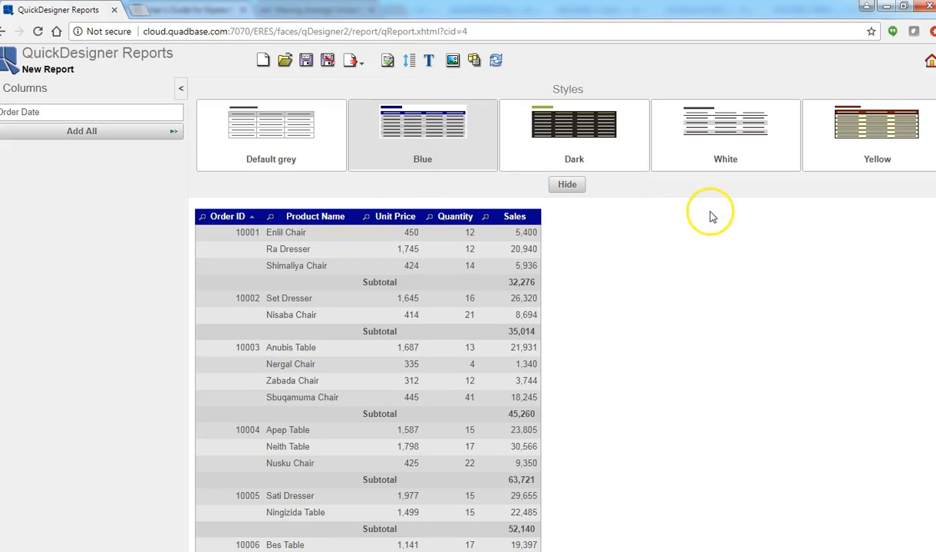
click(584, 143)
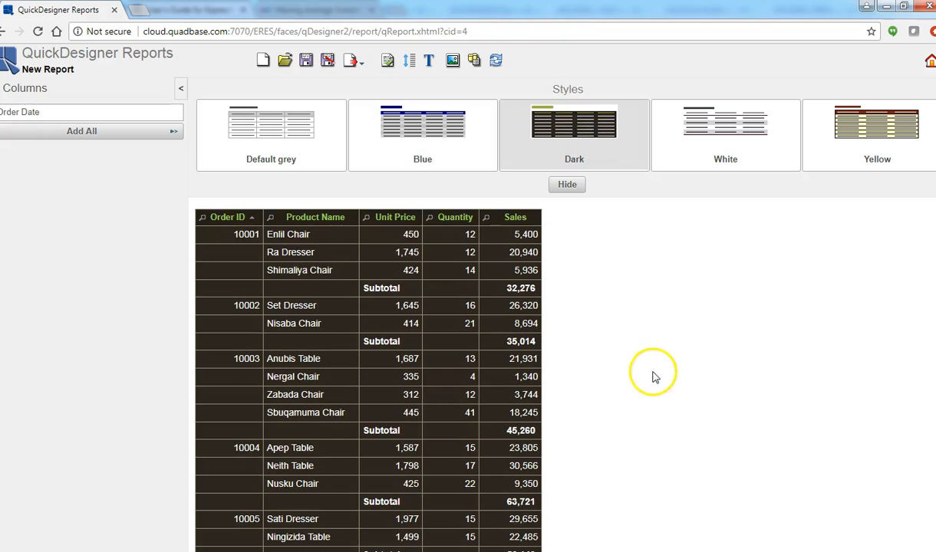
click(721, 131)
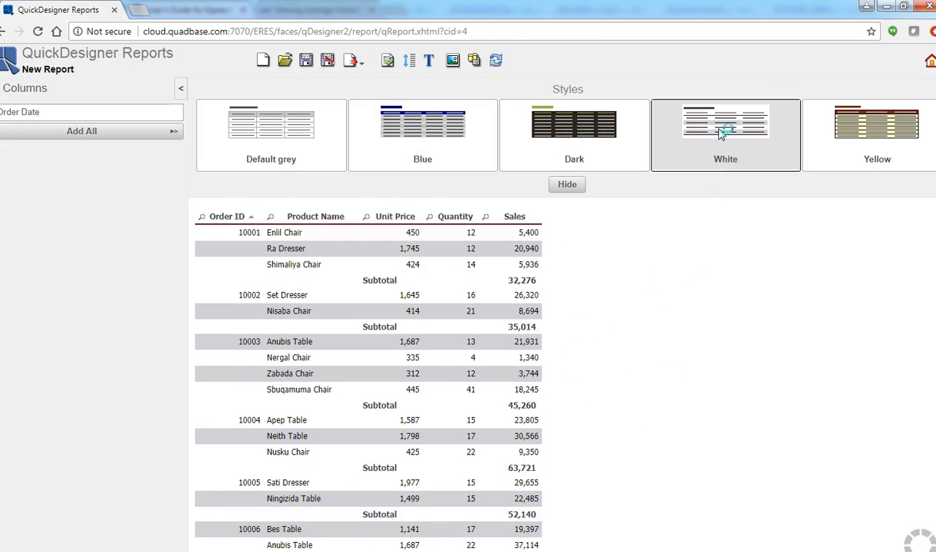
click(915, 122)
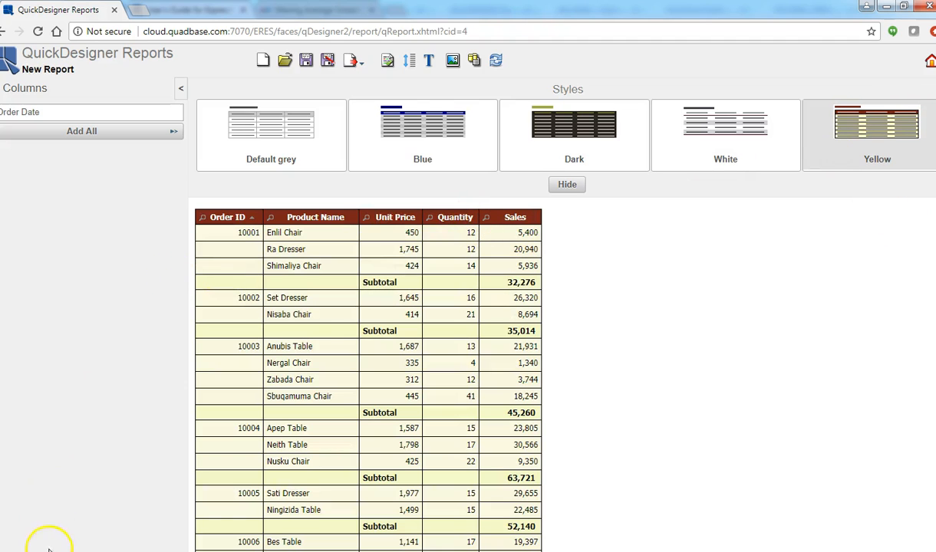
Step: Add the report title "Order Details Report"
click(355, 63)
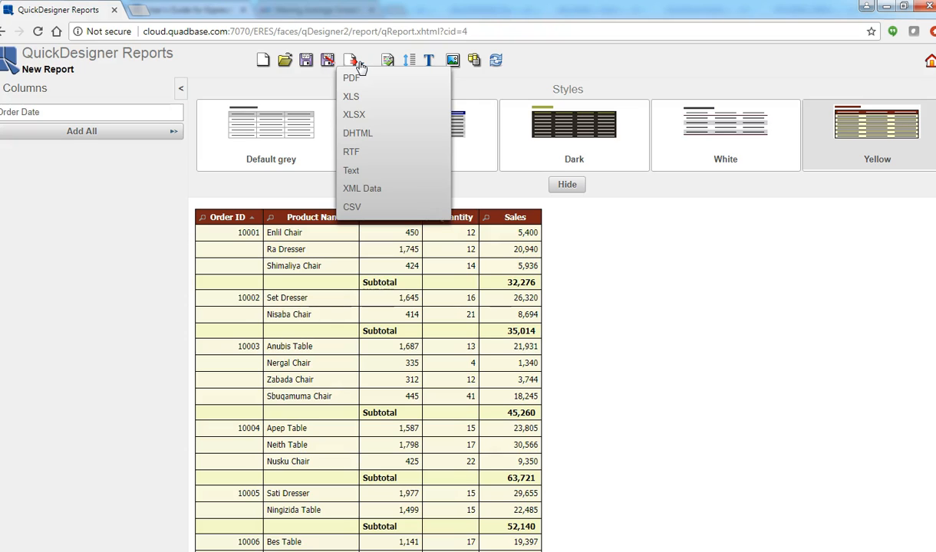
click(365, 81)
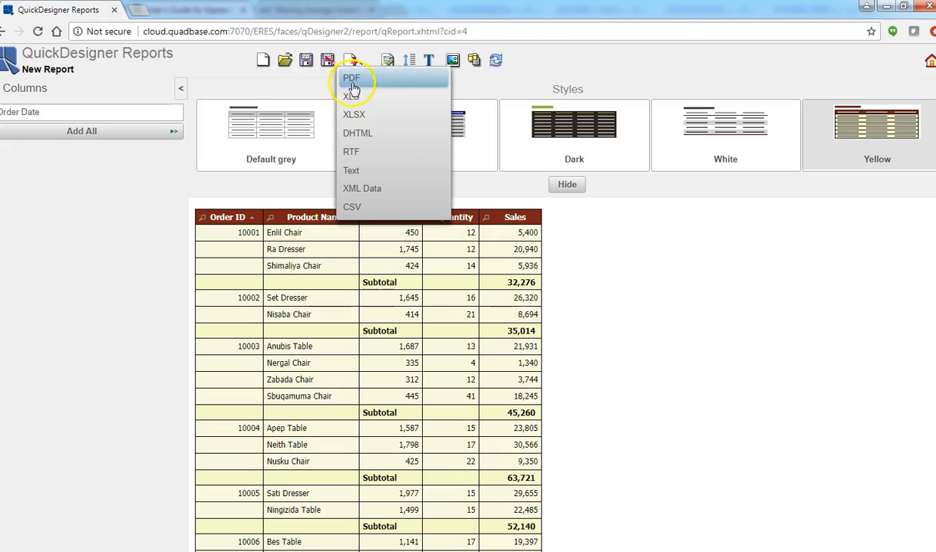
click(427, 61)
click(414, 322)
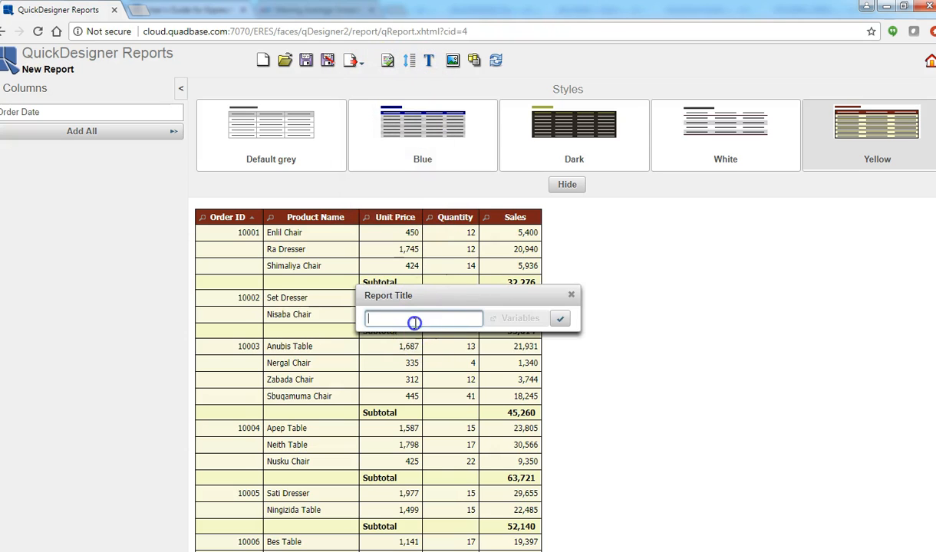
text(Order Dea)
key(BackSpace)
text(ts)
key(BackSpace)
text(ails Report)
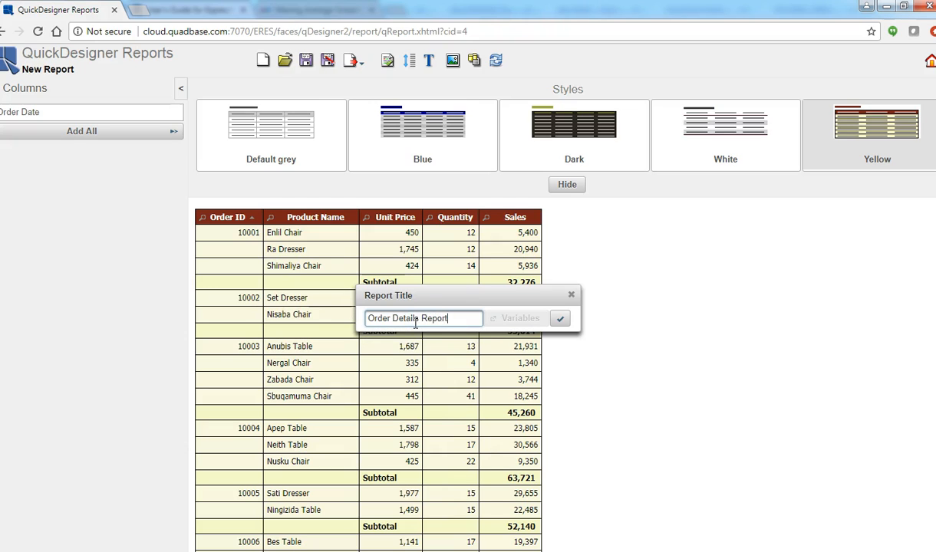
click(560, 318)
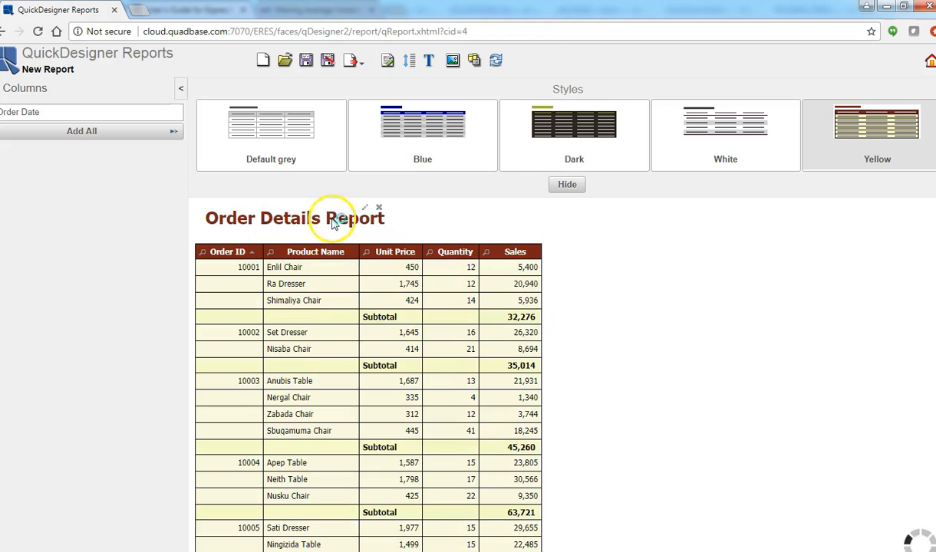
Step: Export the report as PDF and close the exported document after viewing it
click(352, 66)
click(357, 78)
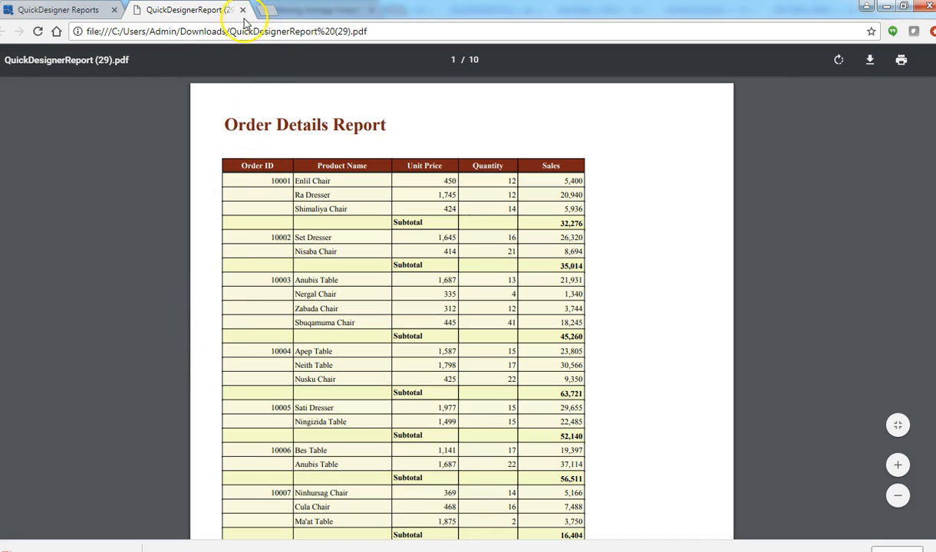
click(243, 10)
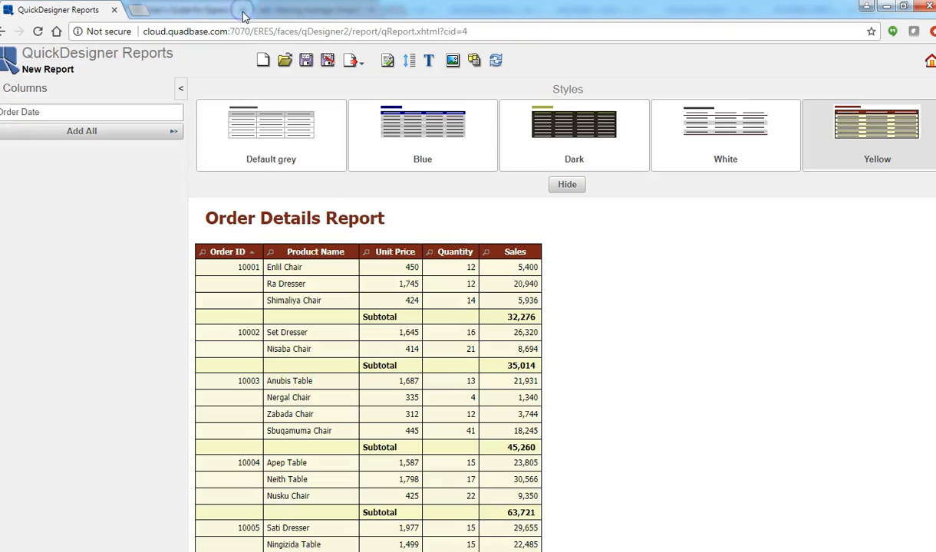
Step: Export the report as XLSX and view the downloaded file in Excel with editing enabled, returning to the report
click(352, 64)
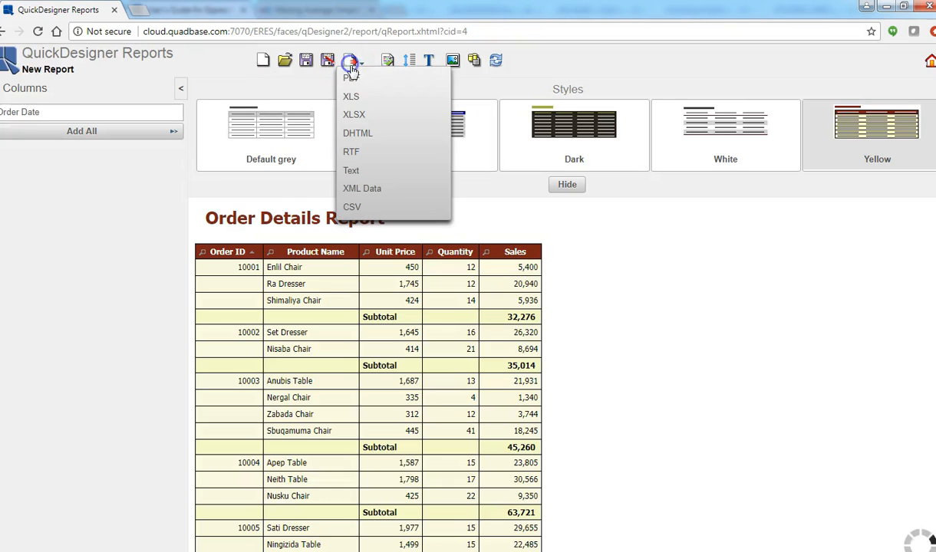
click(371, 117)
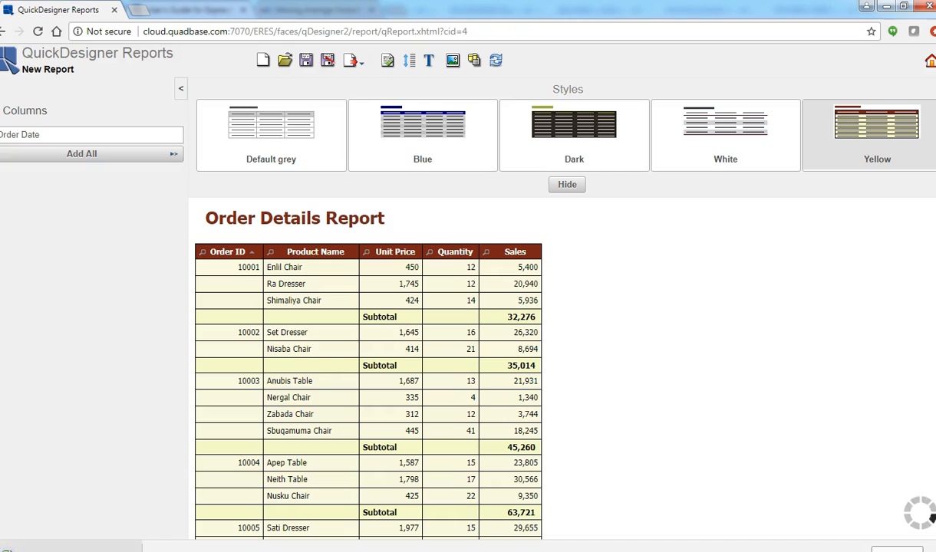
click(87, 548)
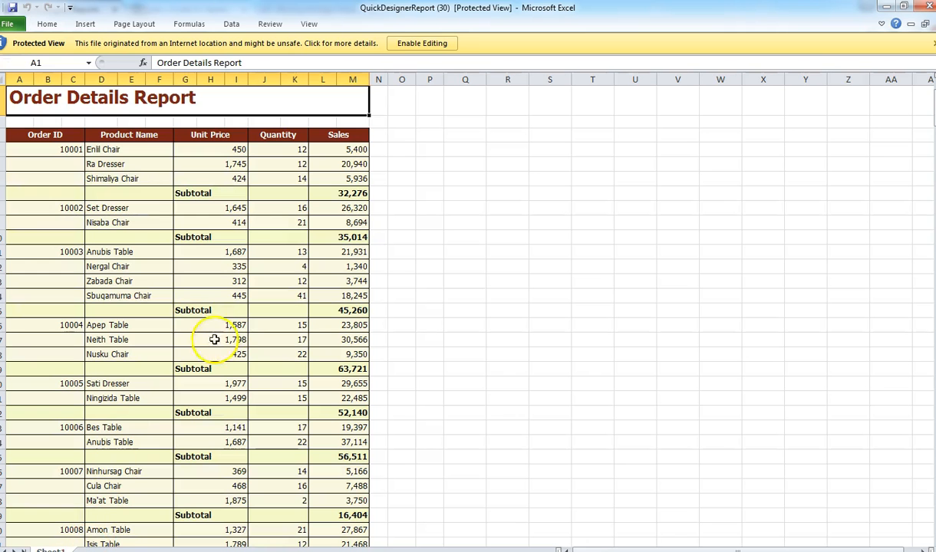
click(422, 43)
click(886, 6)
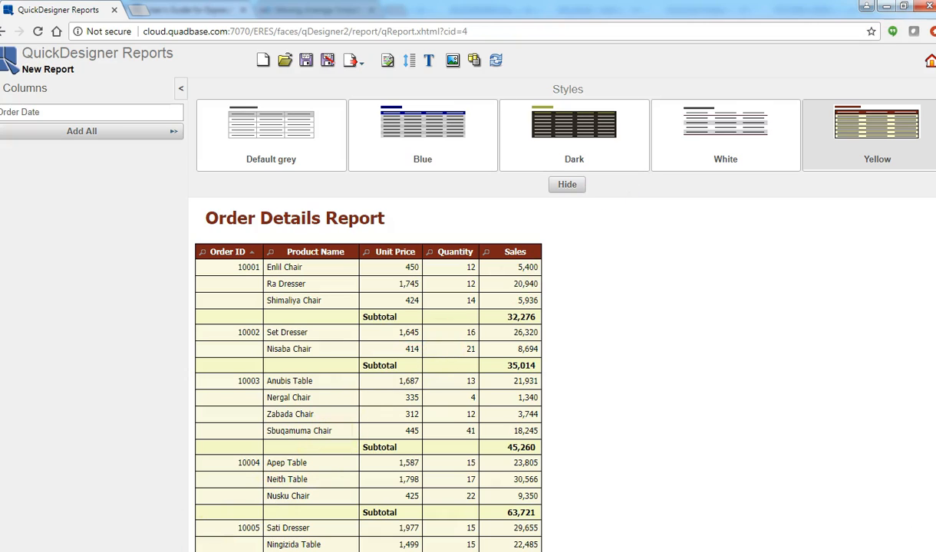
Step: Save the report as "Order Details Report" in the Demo folder
click(306, 61)
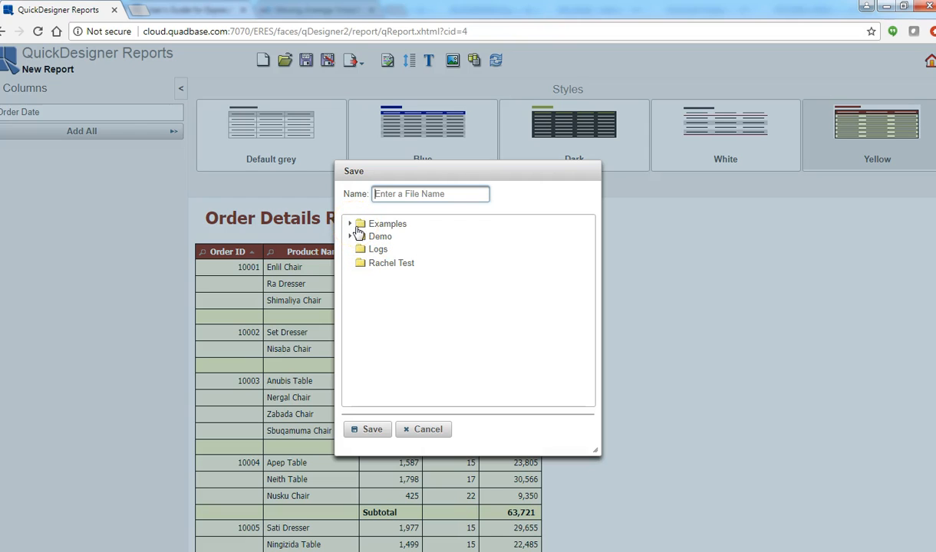
click(398, 198)
click(401, 195)
text(Order Details Report)
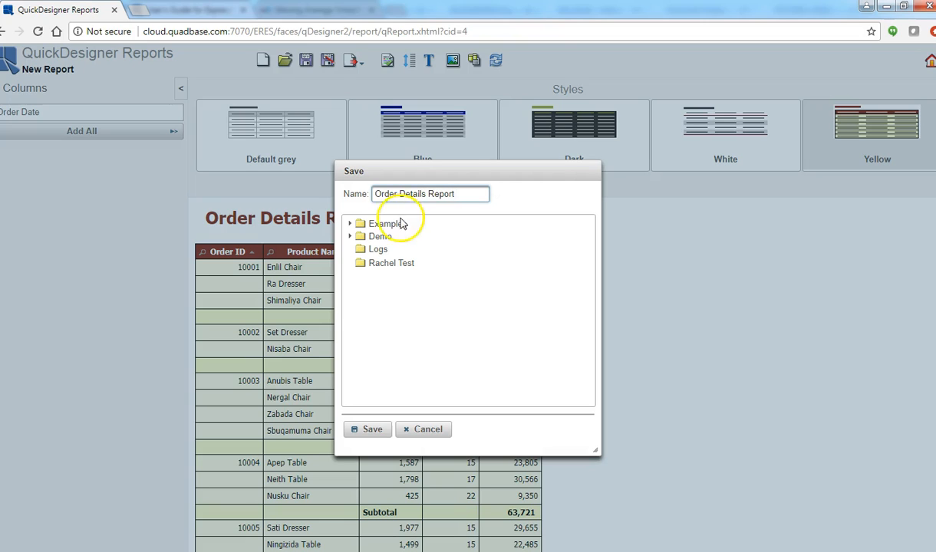
click(350, 225)
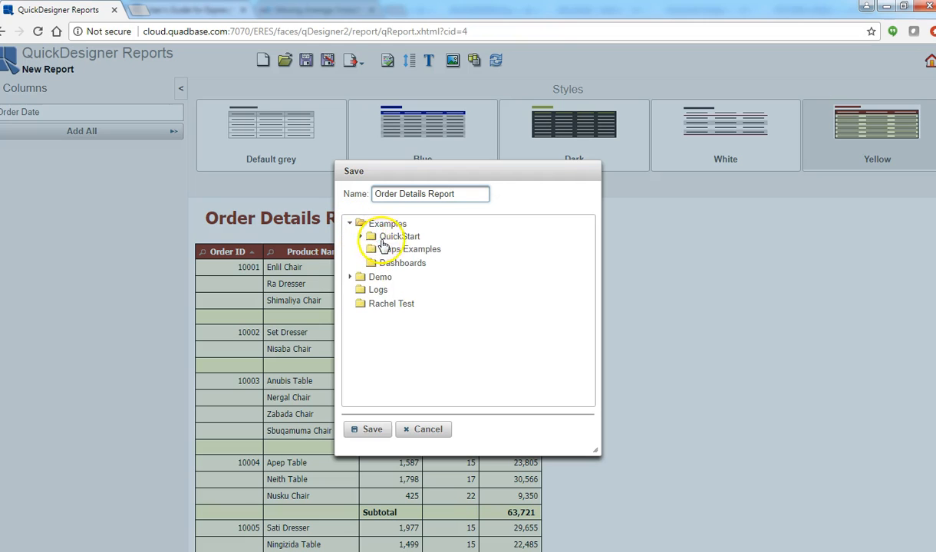
click(378, 279)
click(368, 430)
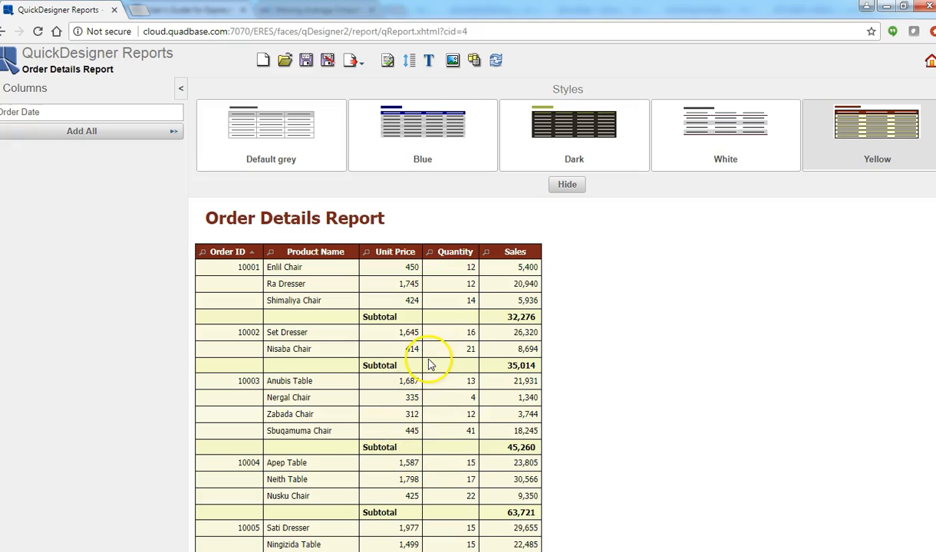